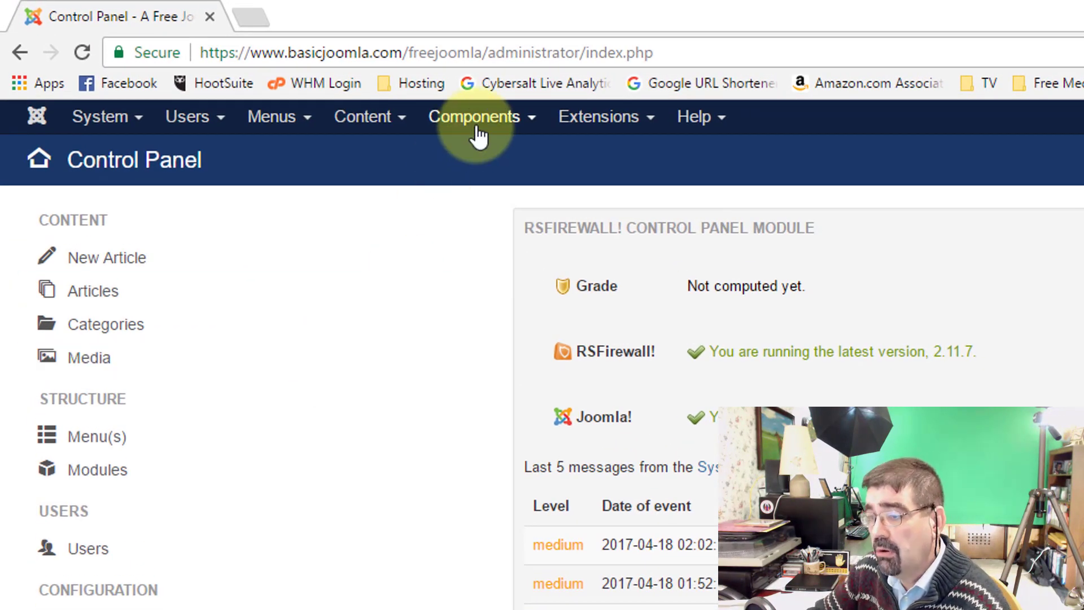
Step: Open Components > Regular Labs - Extension Manager and log back in to the administrator
{"action": "left_click", "coordinate": [476, 119]}
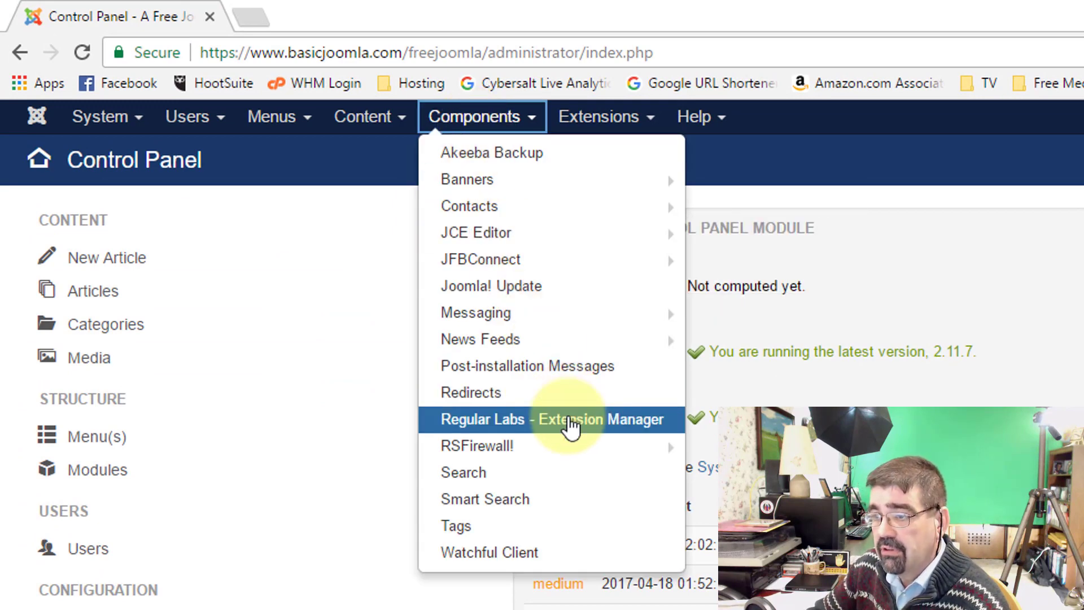
{"action": "left_click", "coordinate": [572, 420]}
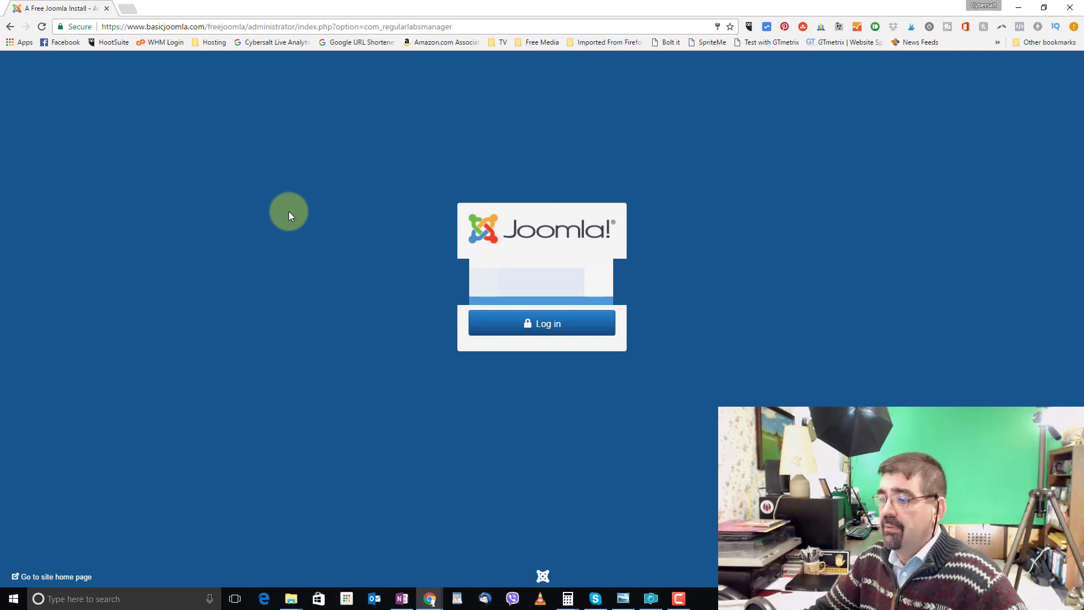
{"action": "left_click", "coordinate": [532, 323]}
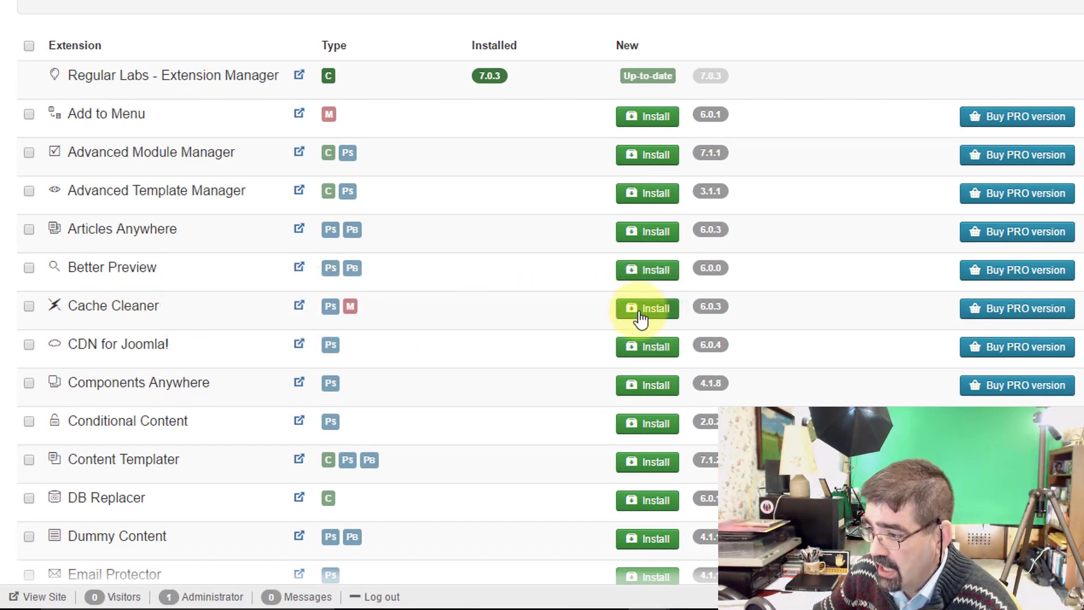
Step: Install Cache Cleaner from the Extension Manager's Install dialog and dismiss the Finished notice
{"action": "left_click", "coordinate": [639, 311]}
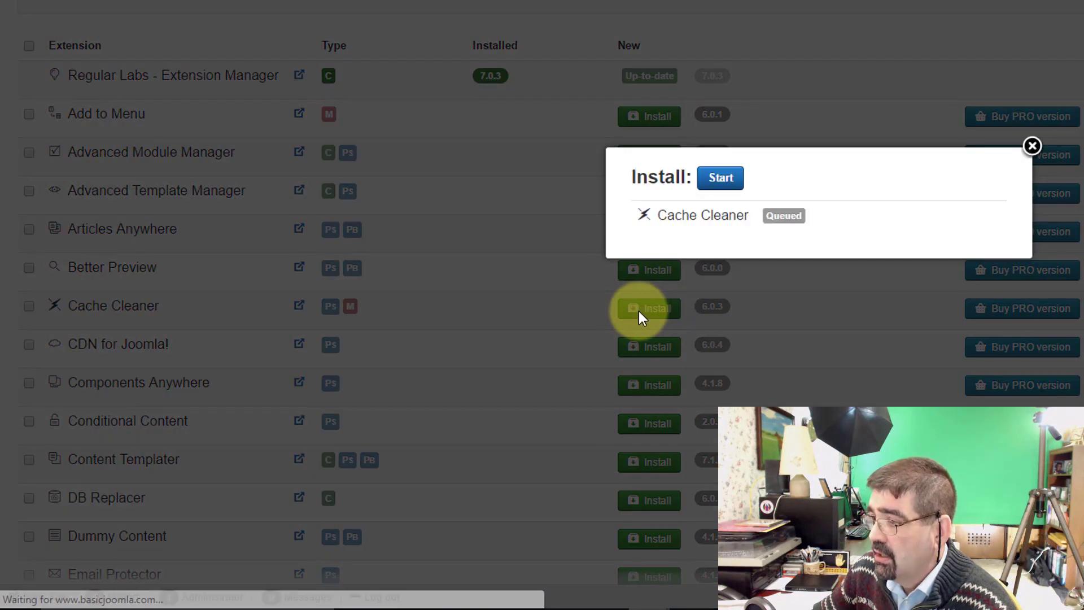
{"action": "left_click", "coordinate": [725, 182]}
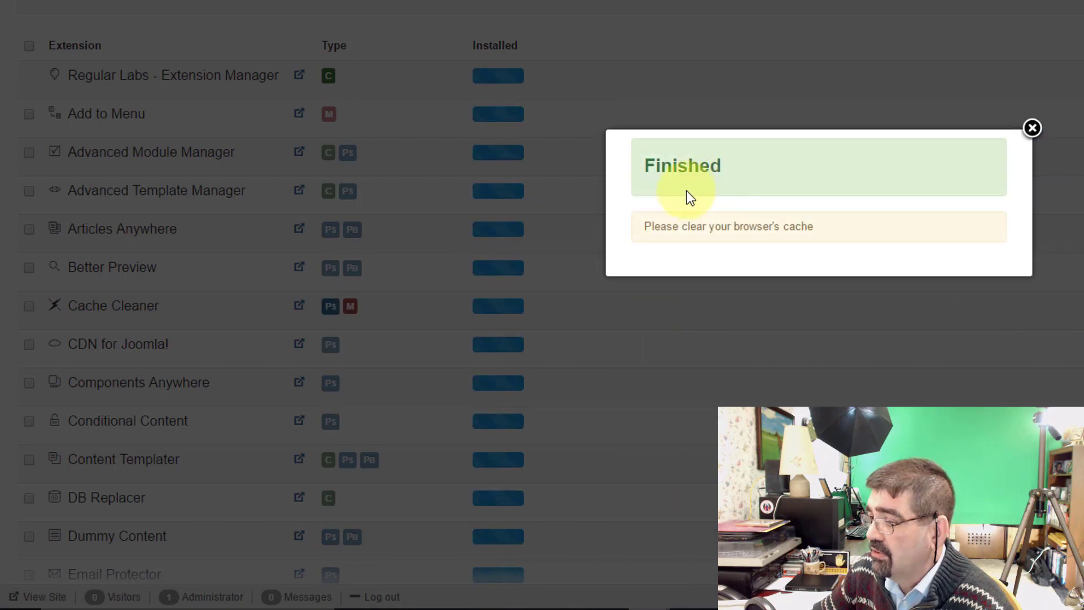
{"action": "left_click", "coordinate": [1031, 130]}
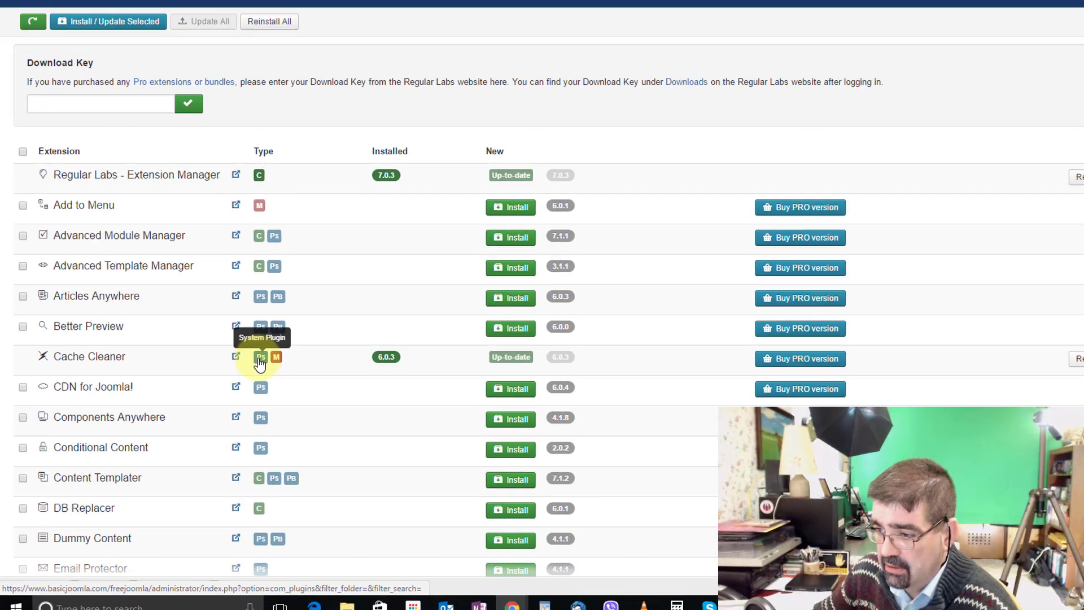
Step: From the Cache Cleaner Ps badge, search the Plugins list for "cache"
{"action": "left_click", "coordinate": [329, 310]}
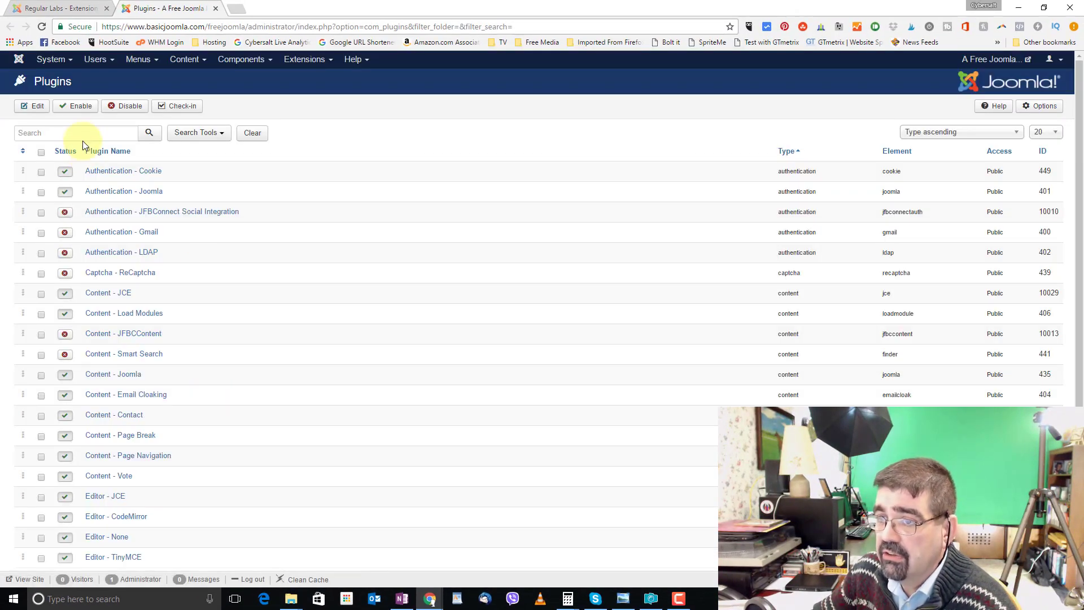
{"action": "left_click", "coordinate": [83, 136]}
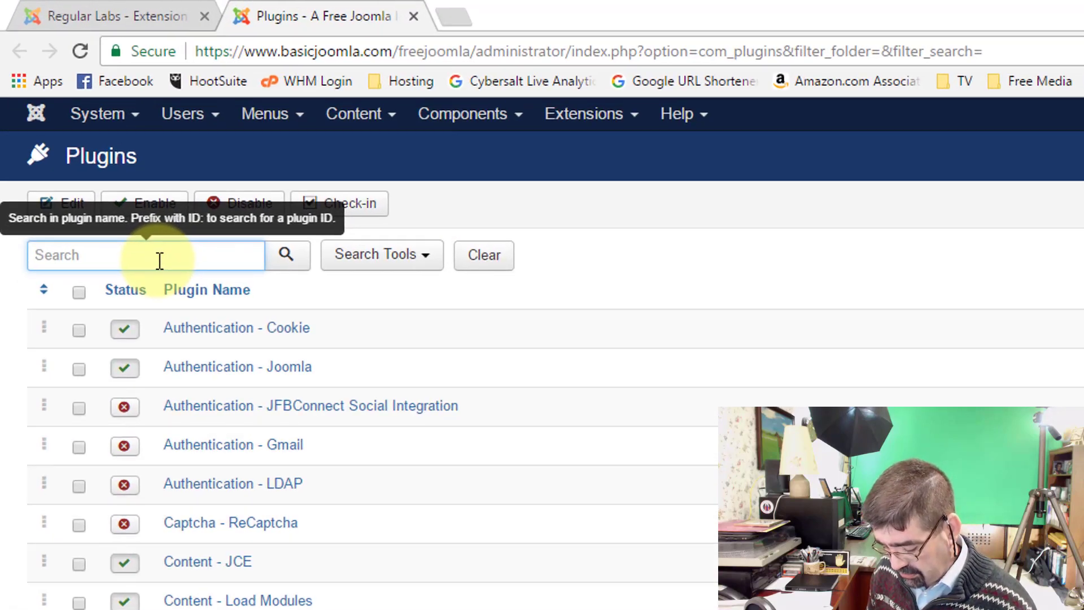
{"action": "type", "text": "cache"}
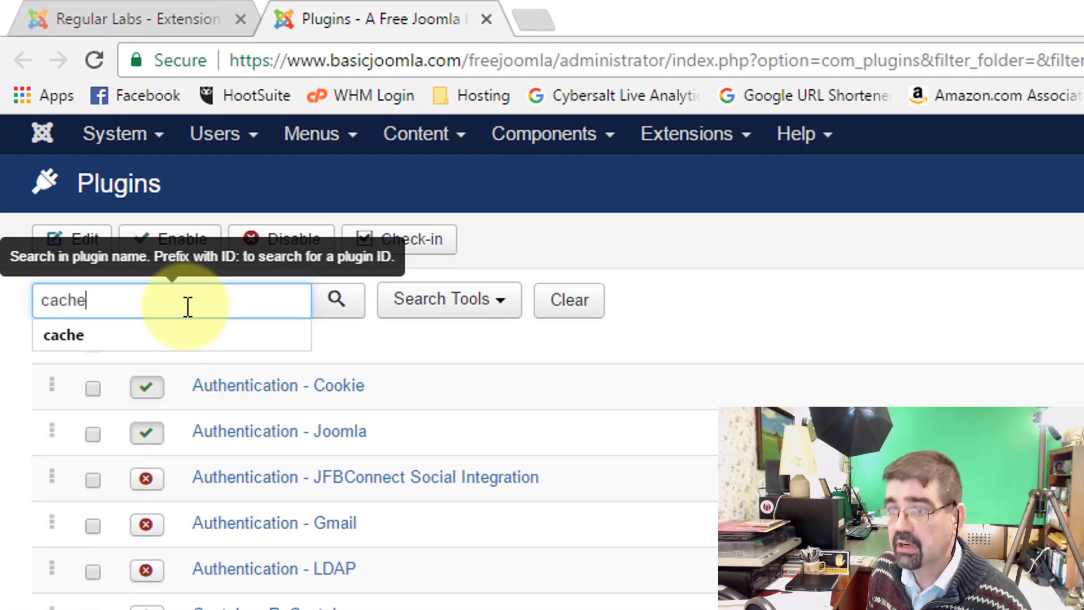
{"action": "key", "text": "Return"}
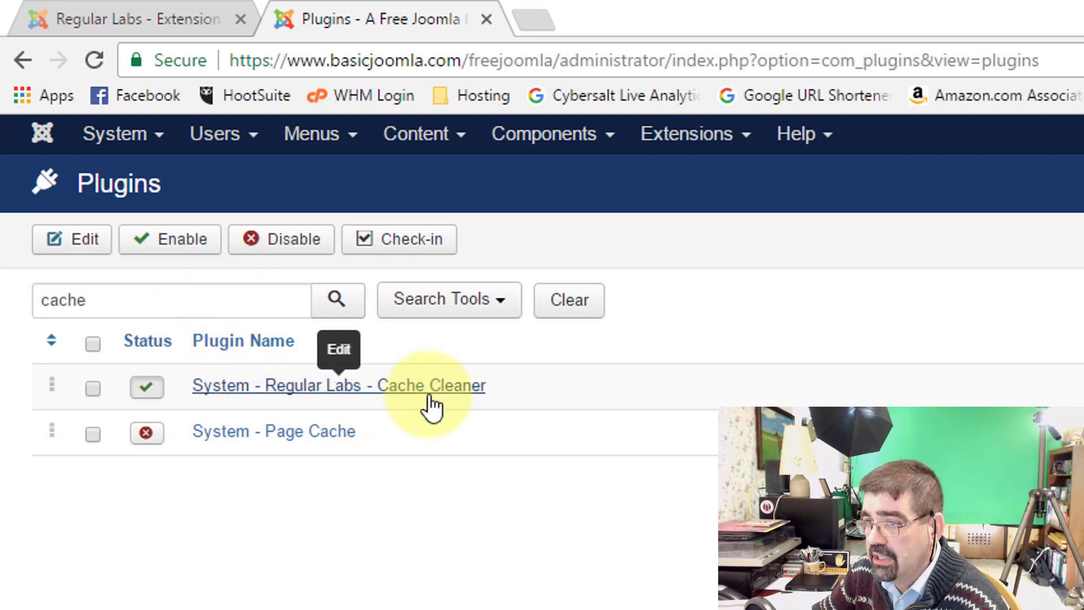
Step: Open System - Regular Labs - Cache Cleaner and scroll through its options
{"action": "left_click", "coordinate": [274, 386]}
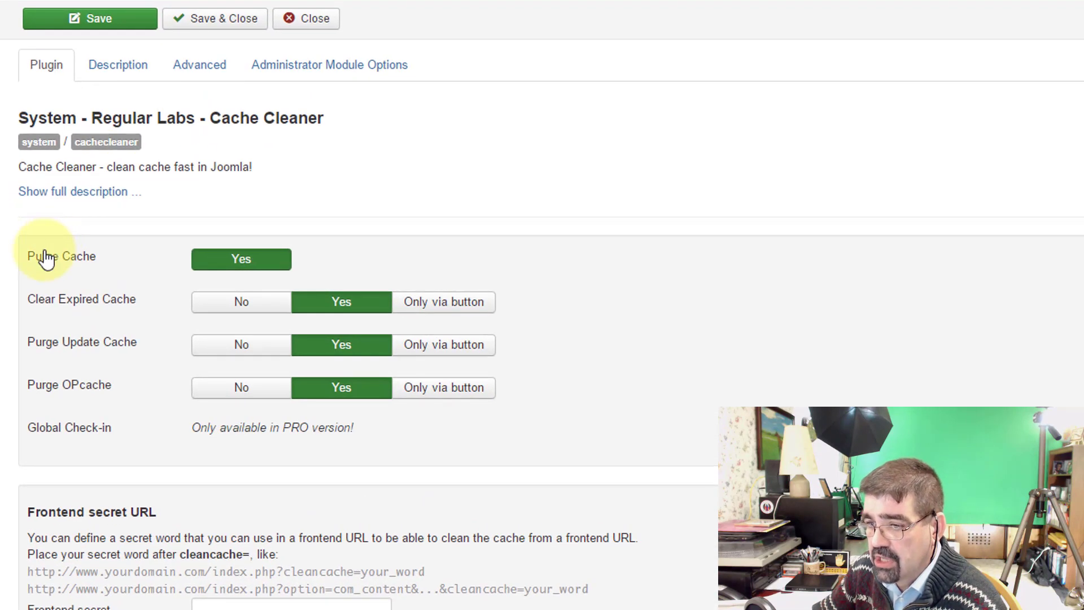
{"action": "mouse_move", "coordinate": [122, 304]}
{"action": "mouse_move", "coordinate": [73, 399]}
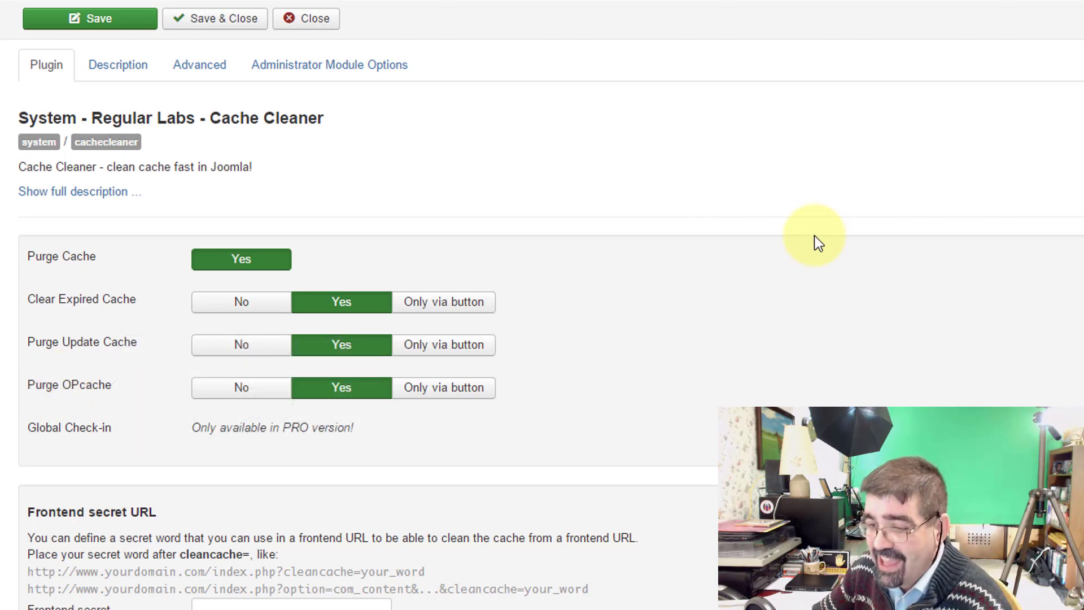
{"action": "scroll", "coordinate": [819, 242], "scroll_direction": "down", "scroll_amount": 5}
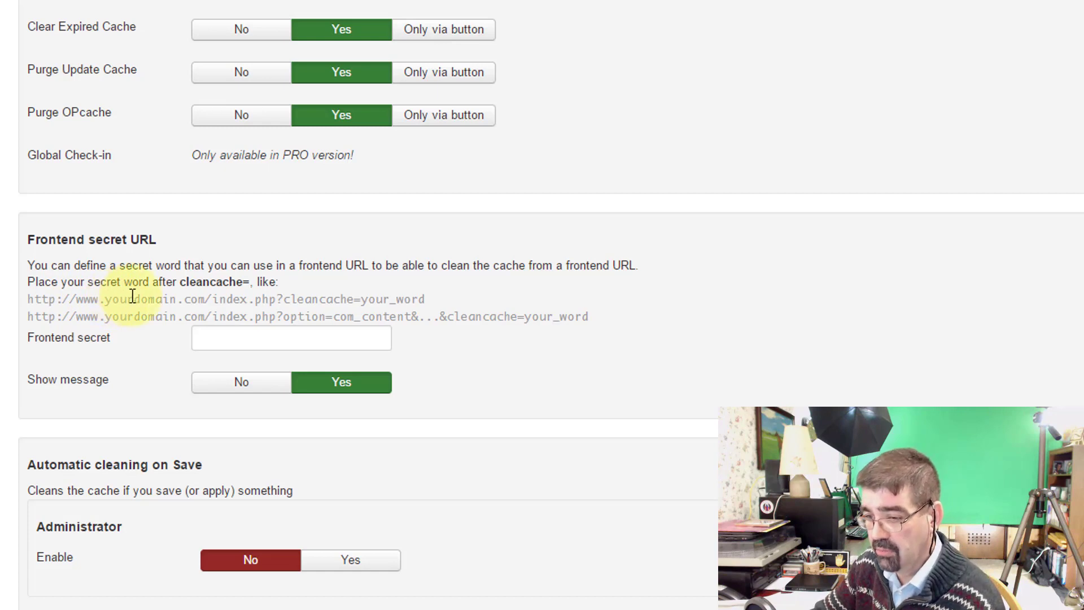
{"action": "scroll", "coordinate": [740, 228], "scroll_direction": "down", "scroll_amount": 3}
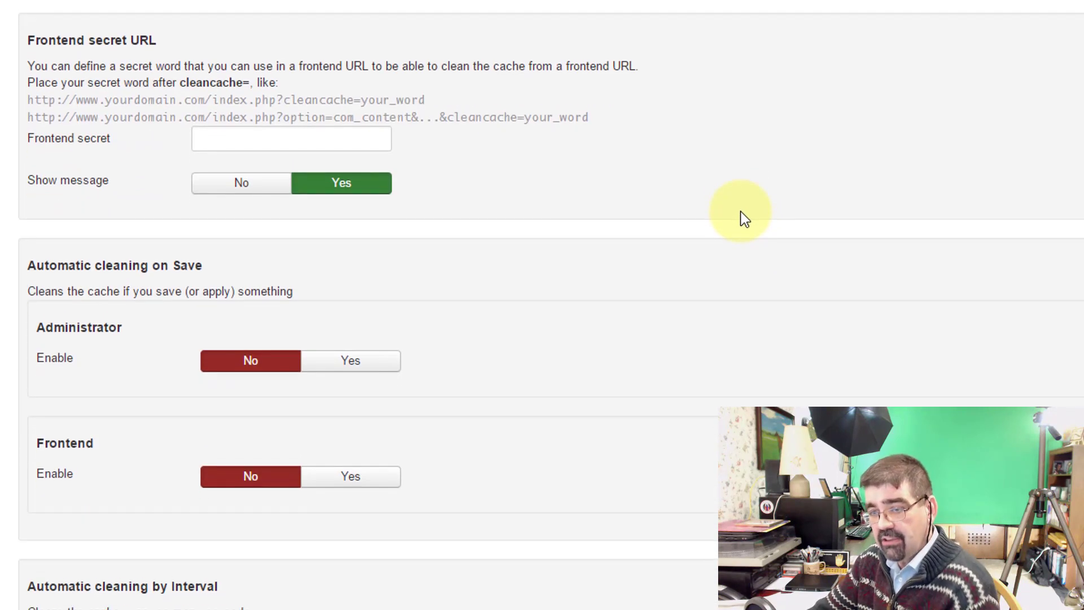
{"action": "scroll", "coordinate": [745, 215], "scroll_direction": "down", "scroll_amount": 1}
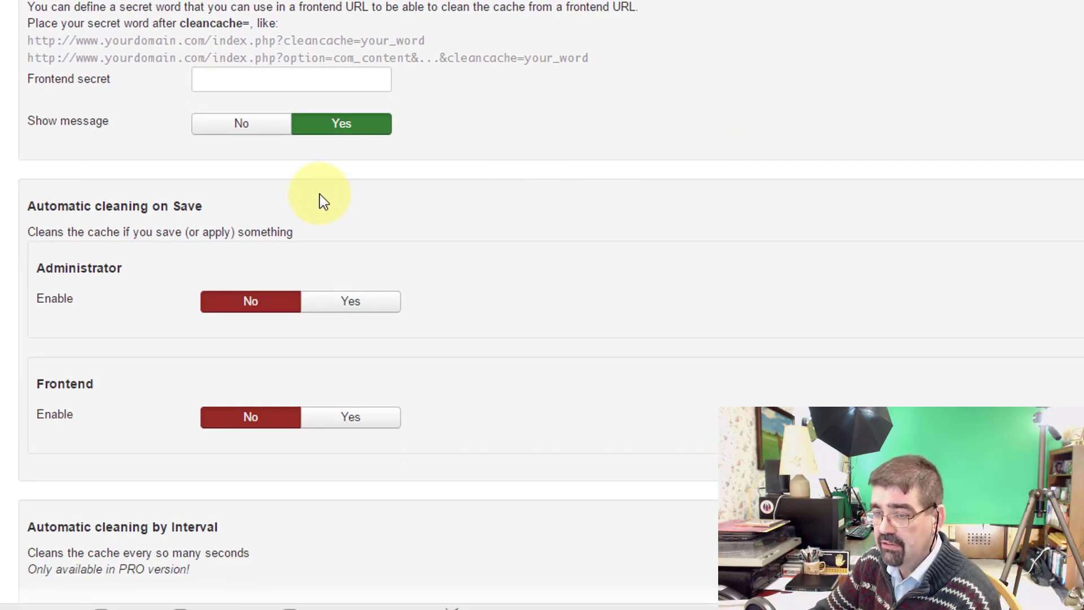
Step: Set automatic cleaning on Save to Yes for Administrator, leaving Frontend Enable at No
{"action": "left_click", "coordinate": [350, 305]}
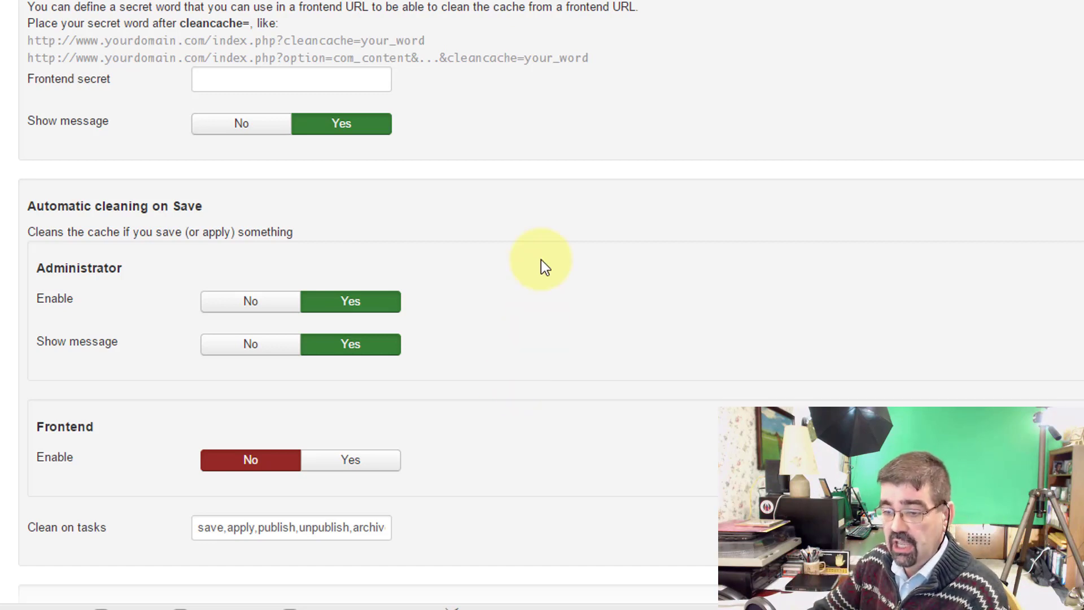
{"action": "scroll", "coordinate": [553, 176], "scroll_direction": "down", "scroll_amount": 3}
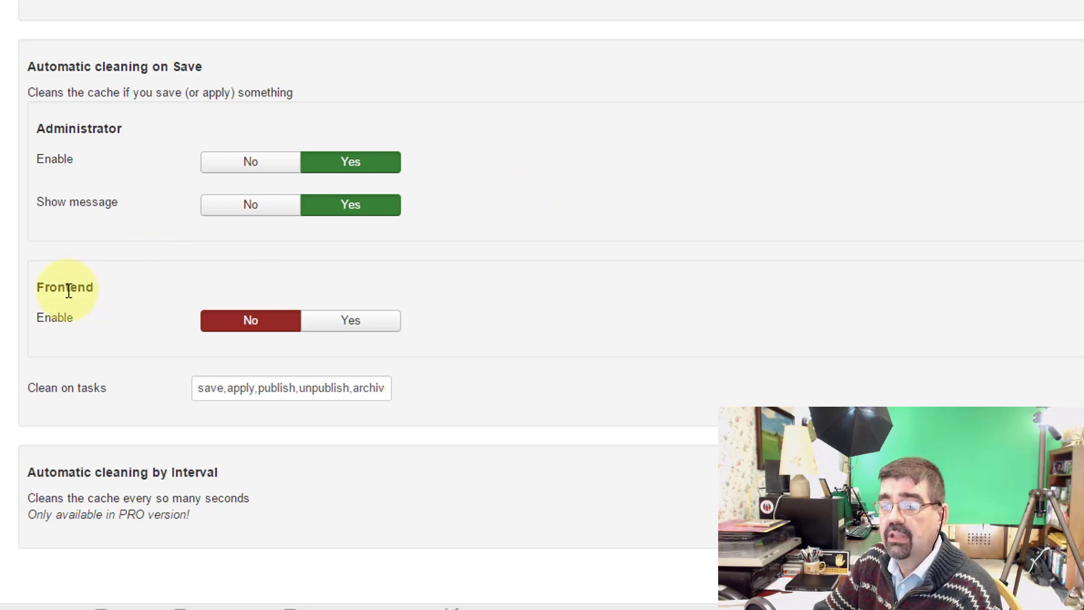
{"action": "left_click", "coordinate": [373, 326]}
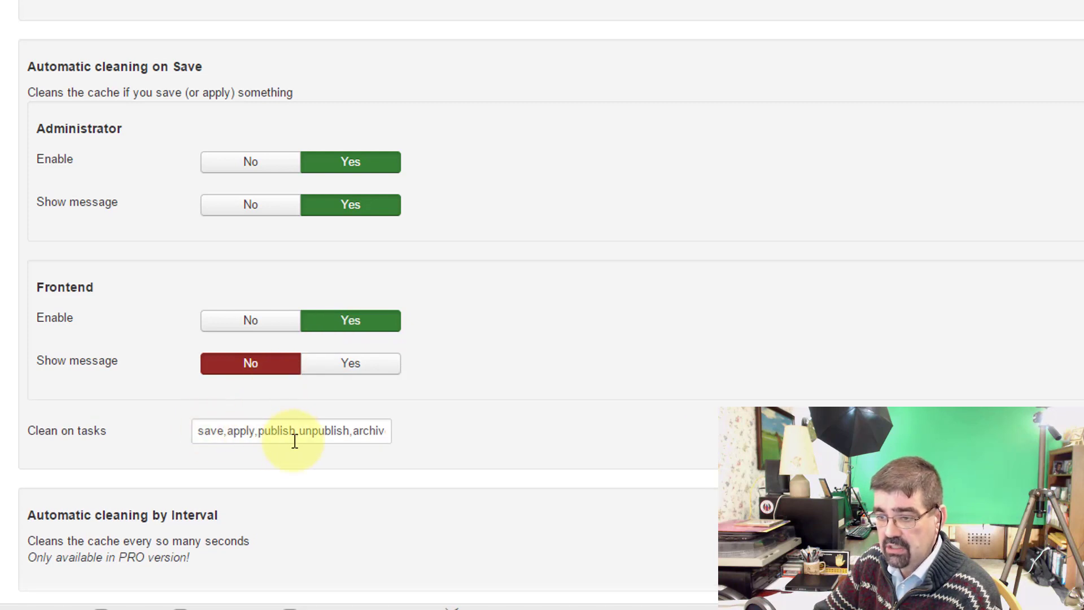
{"action": "mouse_move", "coordinate": [64, 207]}
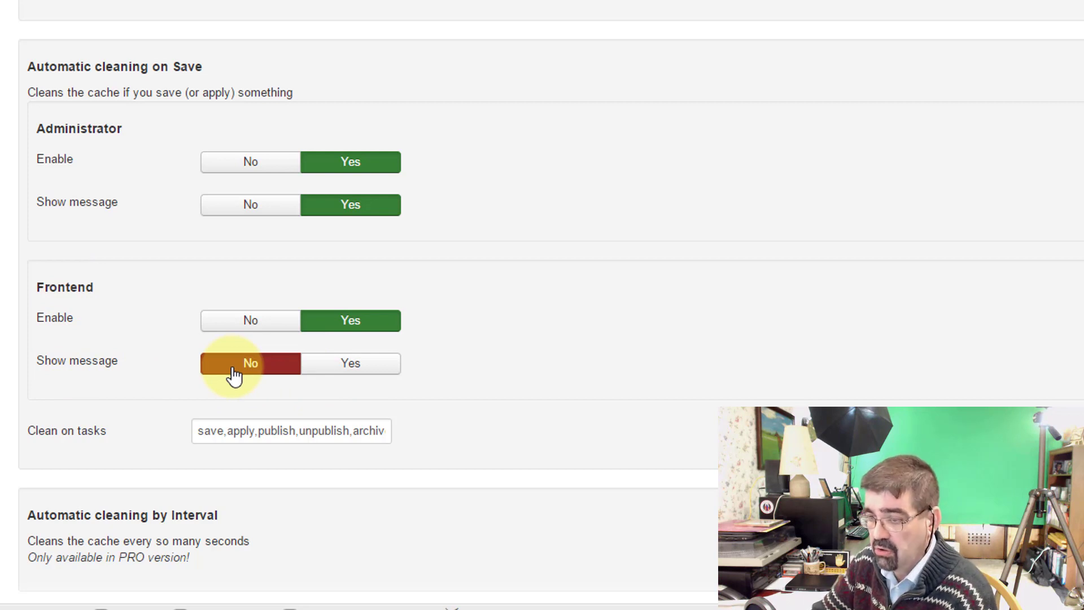
{"action": "left_click", "coordinate": [246, 326]}
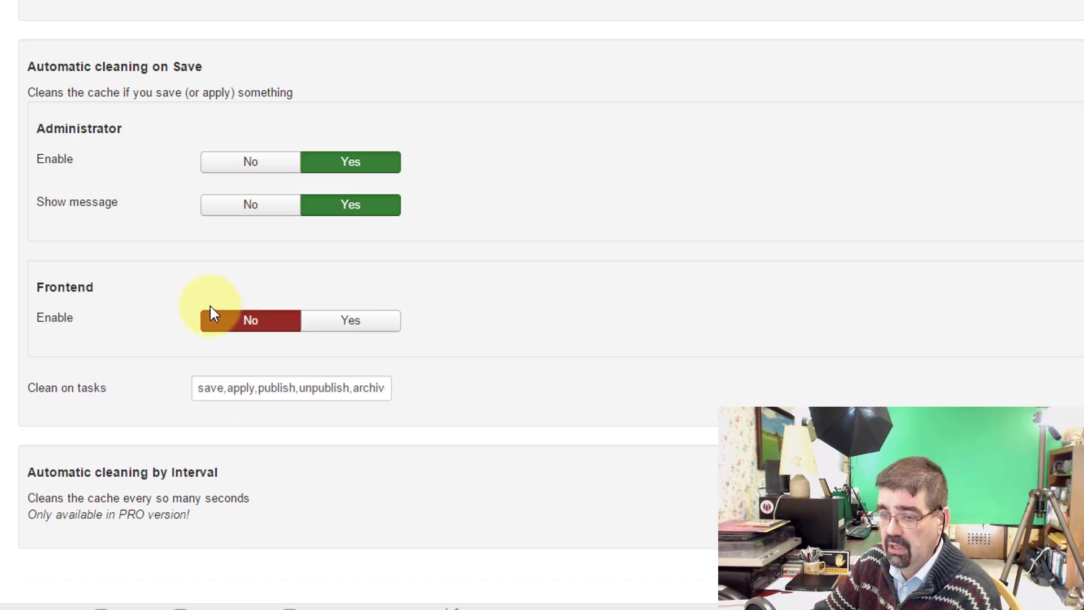
Step: View Cache Cleaner's Description tab, then its Advanced tab
{"action": "scroll", "coordinate": [210, 307], "scroll_direction": "up", "scroll_amount": 12}
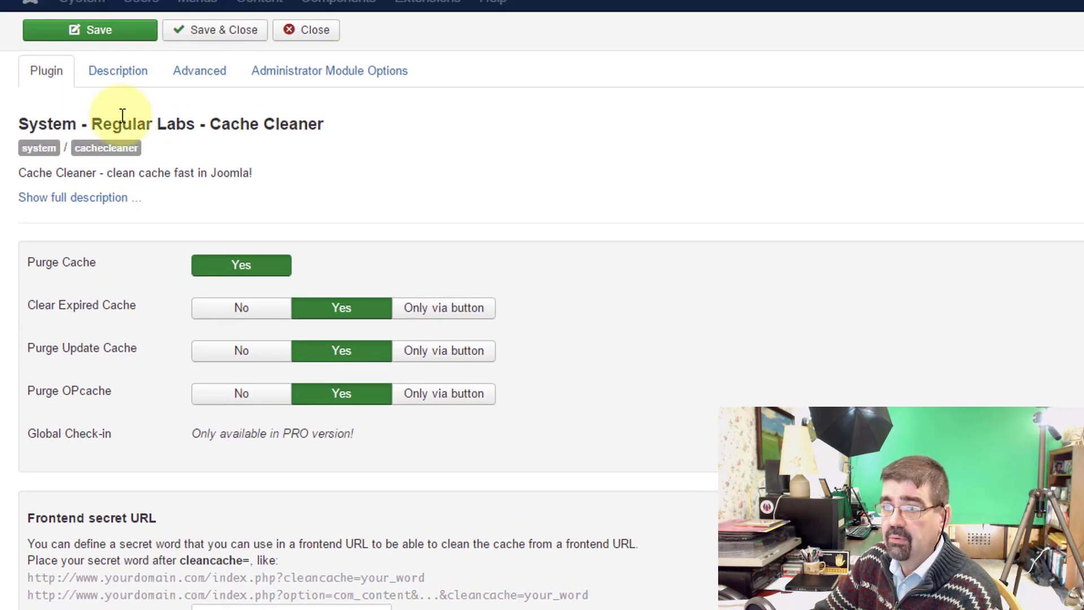
{"action": "left_click", "coordinate": [103, 78]}
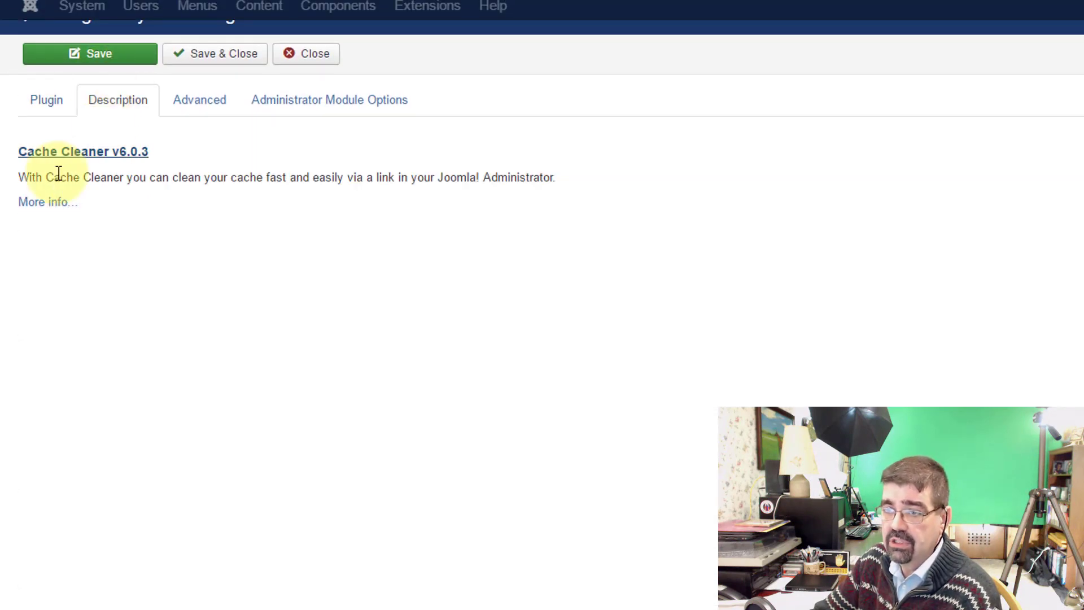
{"action": "left_click", "coordinate": [191, 111]}
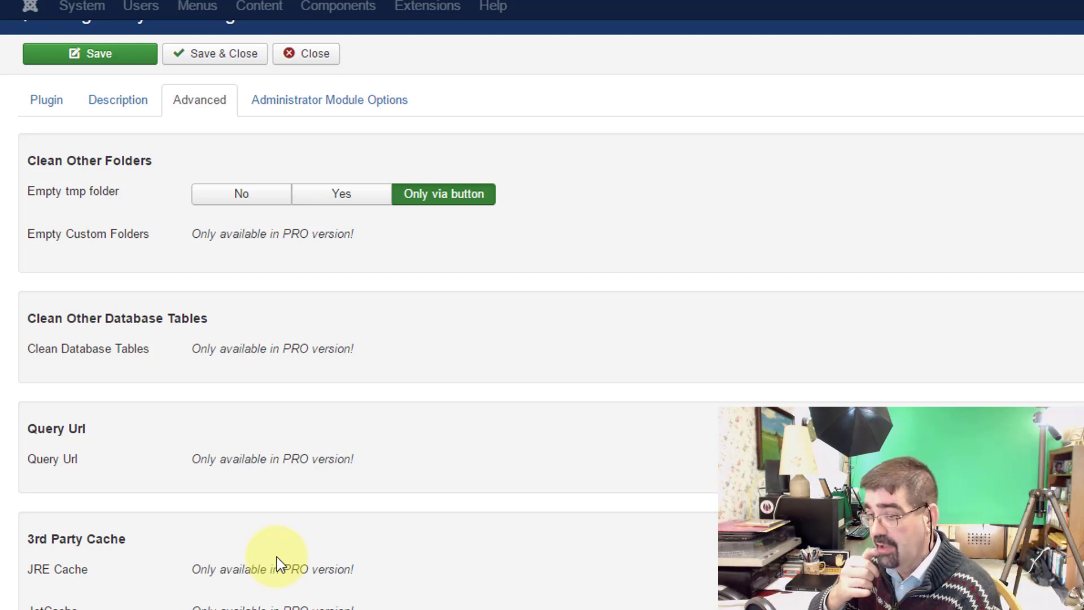
{"action": "scroll", "coordinate": [590, 295], "scroll_direction": "up", "scroll_amount": 1}
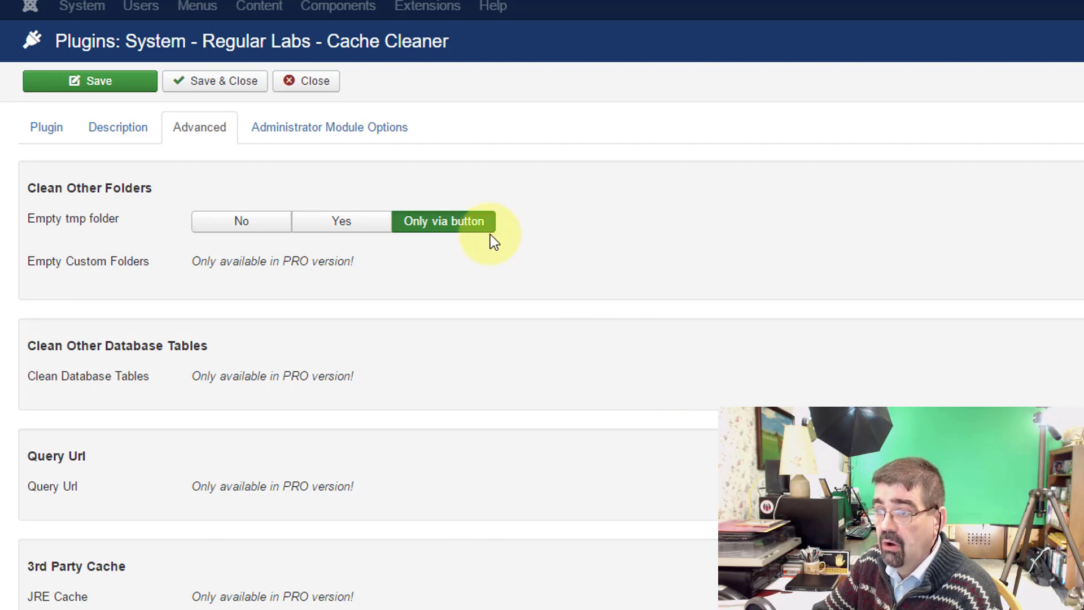
Step: Set Empty tmp folder to Yes on the Advanced tab
{"action": "left_click", "coordinate": [363, 227]}
{"action": "left_click", "coordinate": [267, 226]}
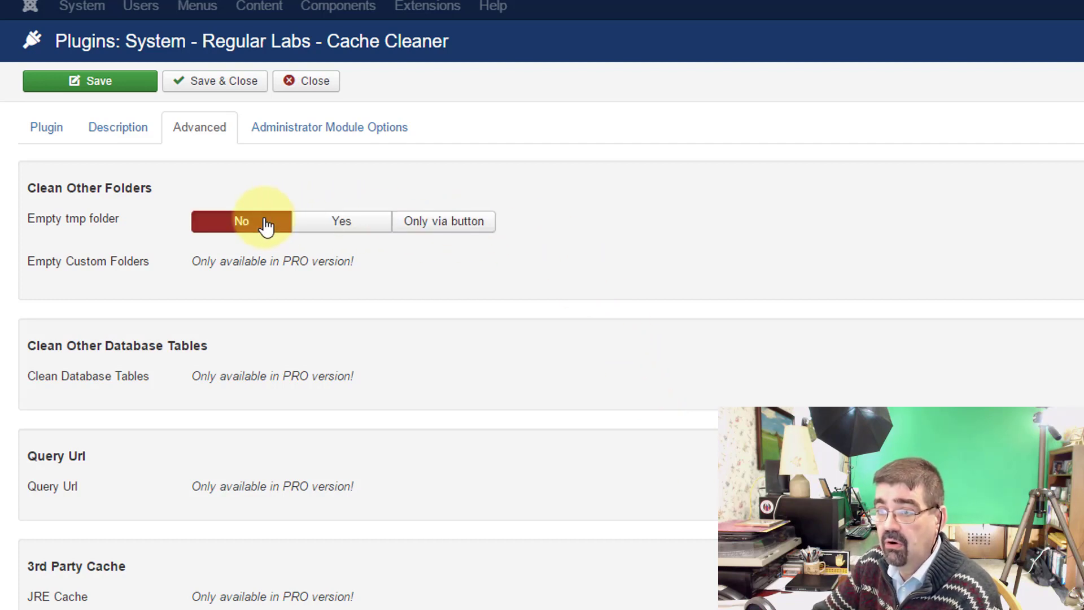
{"action": "left_click", "coordinate": [333, 228]}
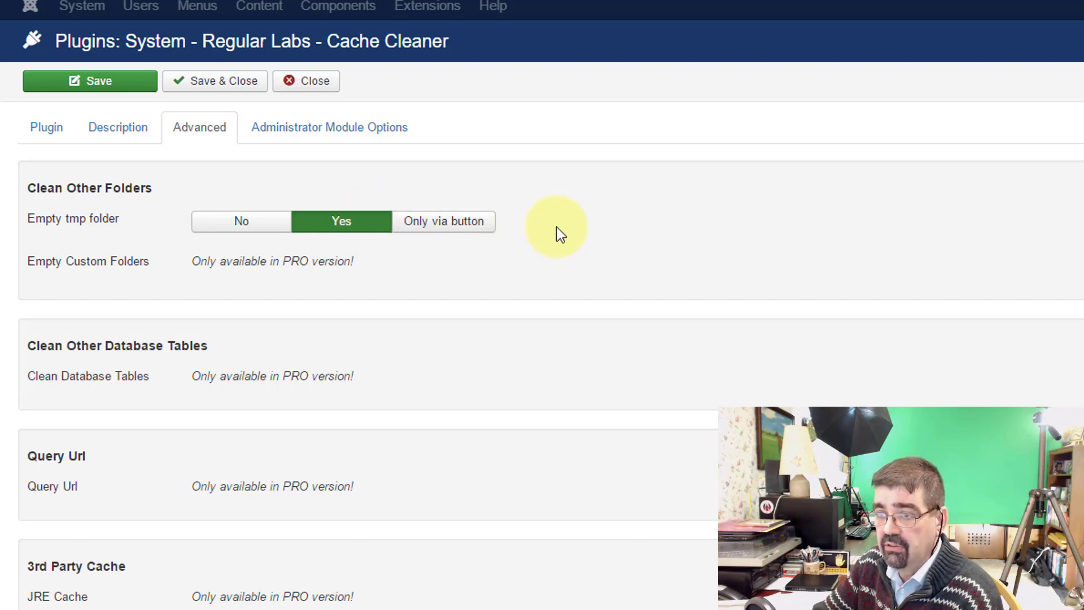
Step: Review the Plugin tab, then return to Advanced and scroll to Other Options
{"action": "left_click", "coordinate": [50, 128]}
{"action": "scroll", "coordinate": [463, 497], "scroll_direction": "down", "scroll_amount": 6}
{"action": "scroll", "coordinate": [279, 449], "scroll_direction": "up", "scroll_amount": 6}
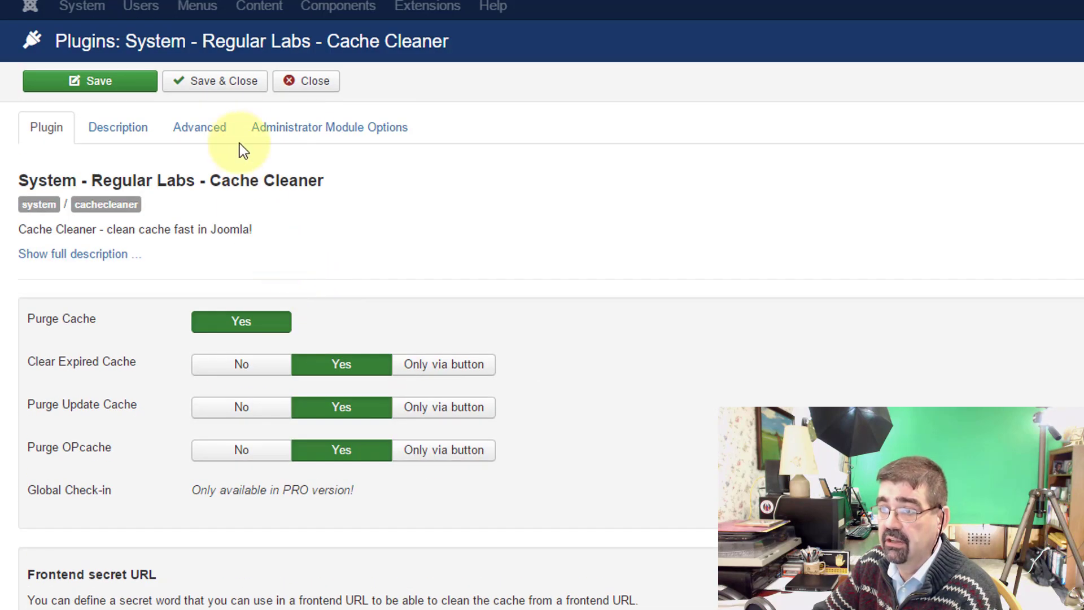
{"action": "left_click", "coordinate": [203, 138]}
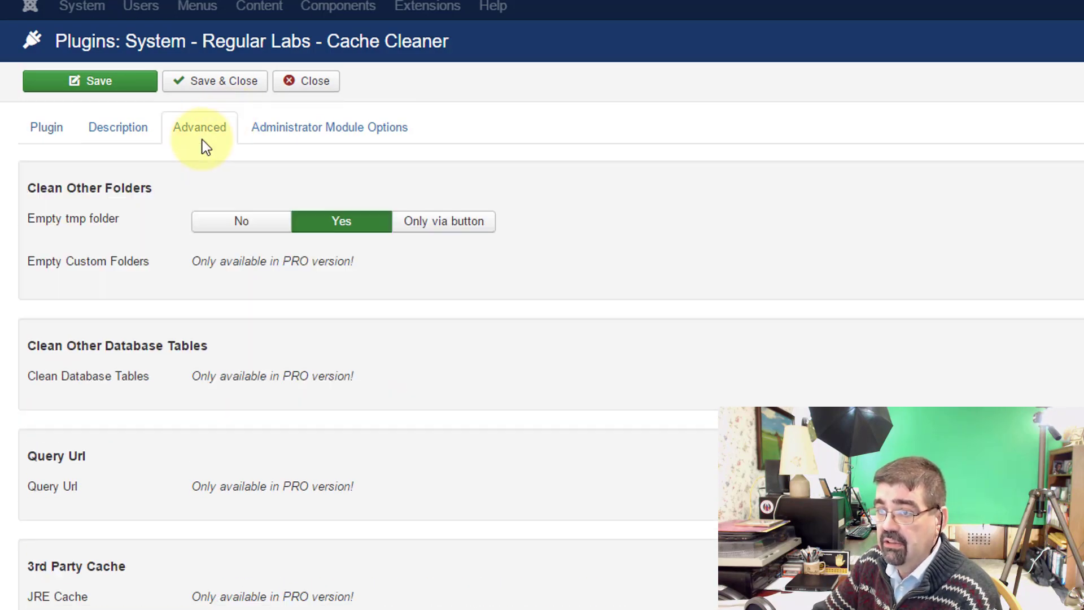
{"action": "scroll", "coordinate": [637, 367], "scroll_direction": "down", "scroll_amount": 4}
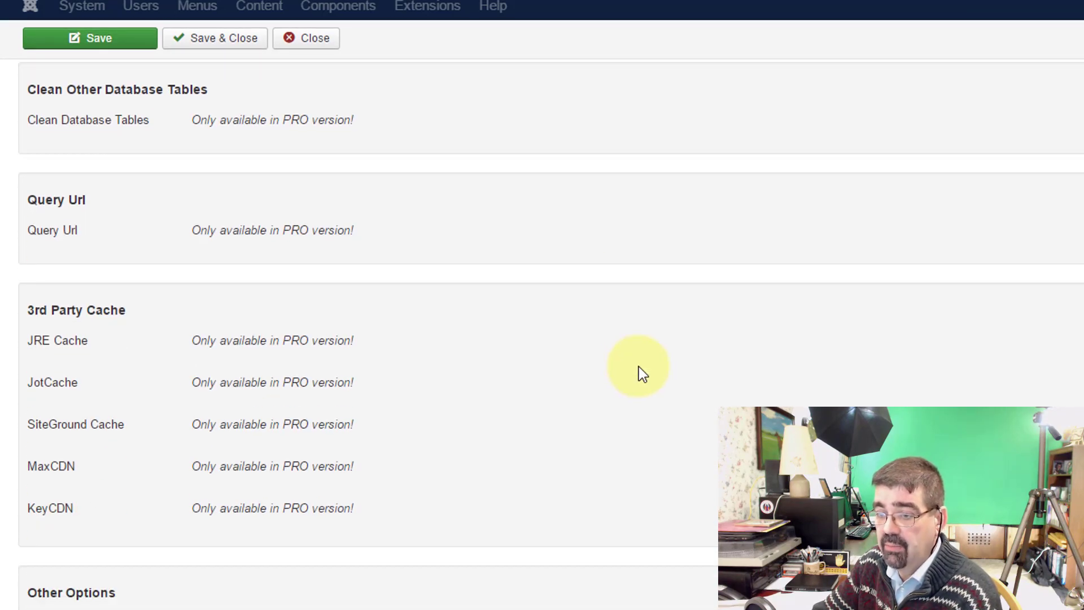
{"action": "scroll", "coordinate": [131, 307], "scroll_direction": "down", "scroll_amount": 3}
{"action": "scroll", "coordinate": [131, 308], "scroll_direction": "down", "scroll_amount": 2}
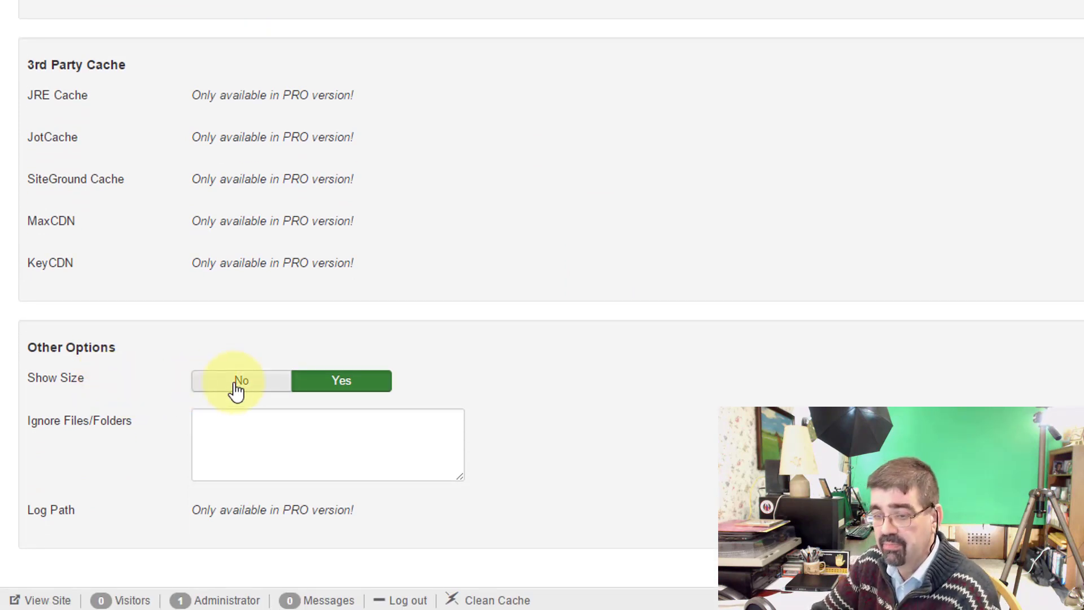
{"action": "mouse_move", "coordinate": [114, 427]}
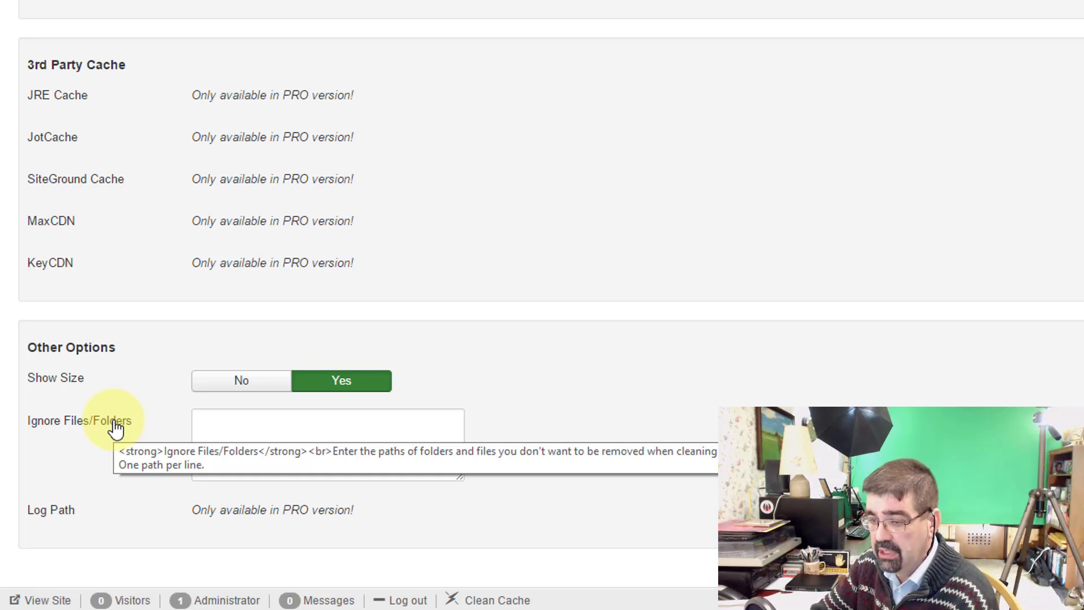
{"action": "scroll", "coordinate": [115, 422], "scroll_direction": "up", "scroll_amount": 5}
Step: In Administrator Module Options, set Display Toolbar Button to Yes
{"action": "scroll", "coordinate": [119, 430], "scroll_direction": "up", "scroll_amount": 5}
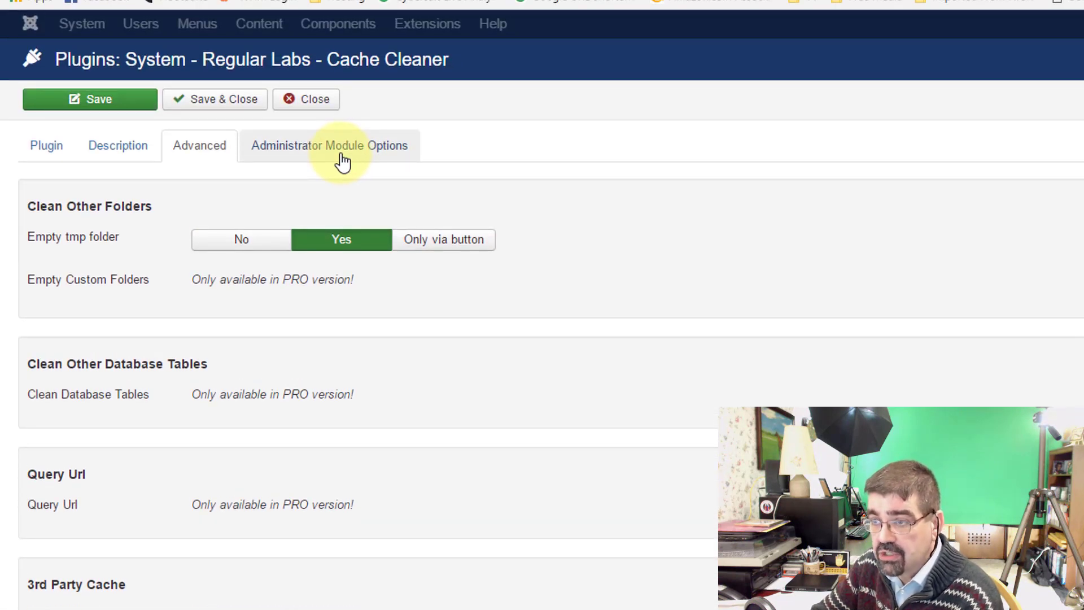
{"action": "left_click", "coordinate": [342, 156]}
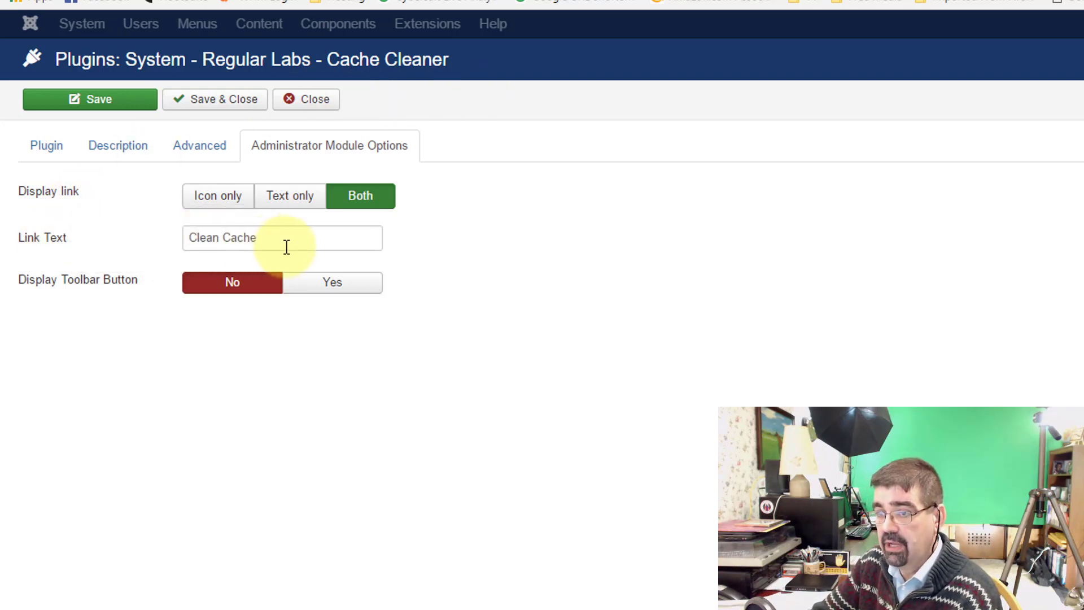
{"action": "mouse_move", "coordinate": [76, 295]}
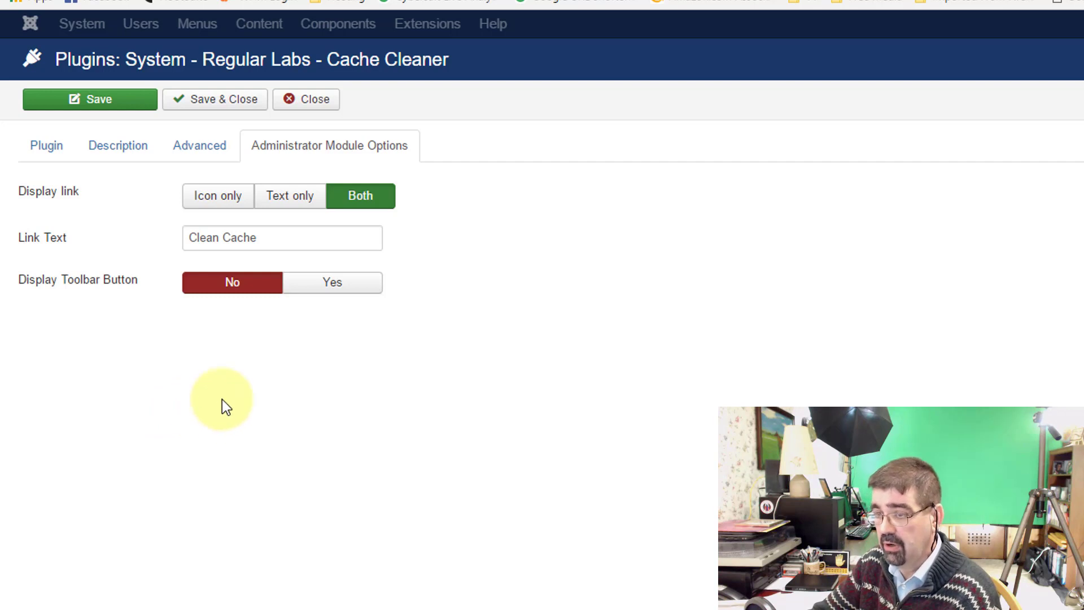
{"action": "left_click", "coordinate": [339, 285]}
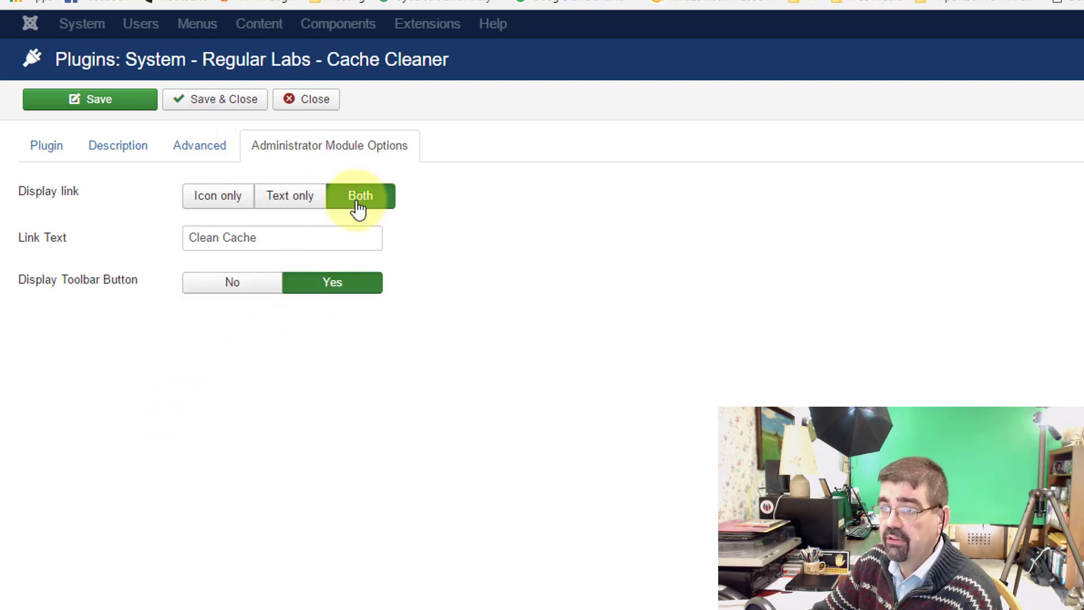
Step: Save & Close the plugin and clean the cache with the new Clean Cache button
{"action": "left_click", "coordinate": [228, 106]}
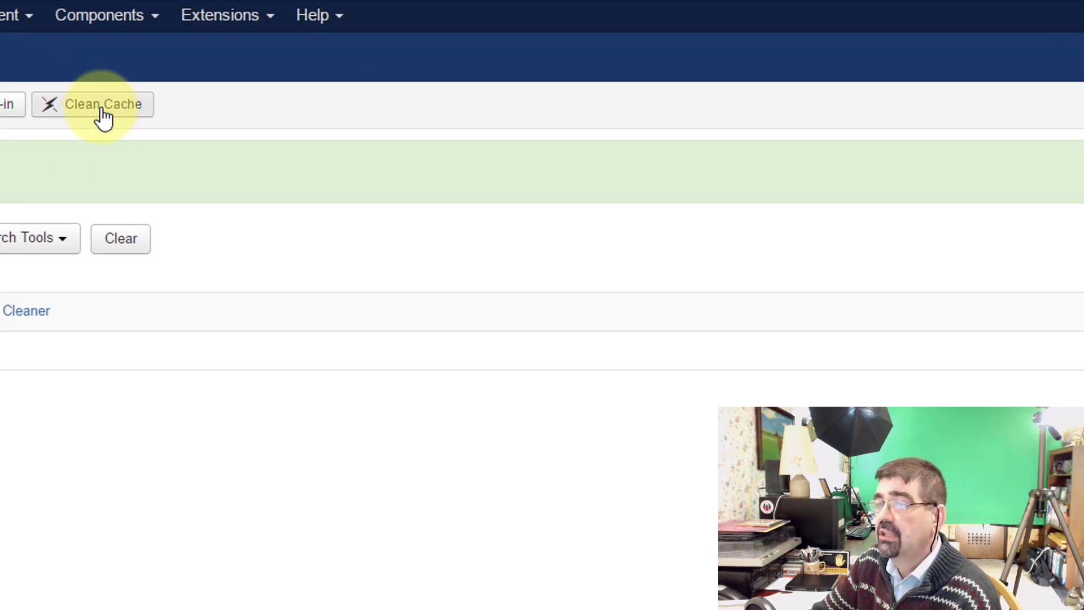
{"action": "left_click", "coordinate": [102, 110]}
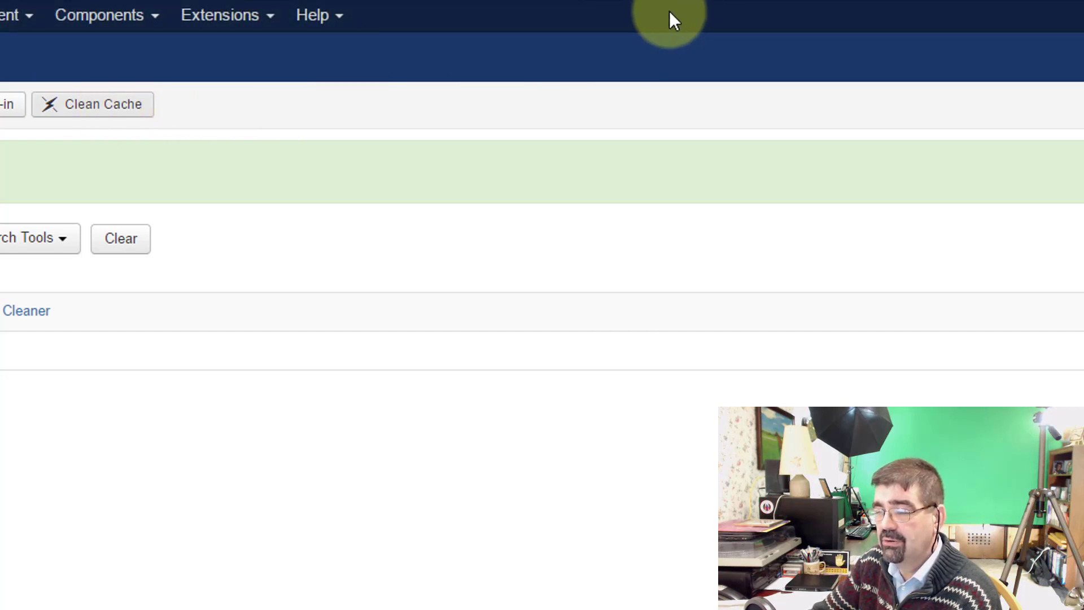
{"action": "left_click", "coordinate": [116, 110]}
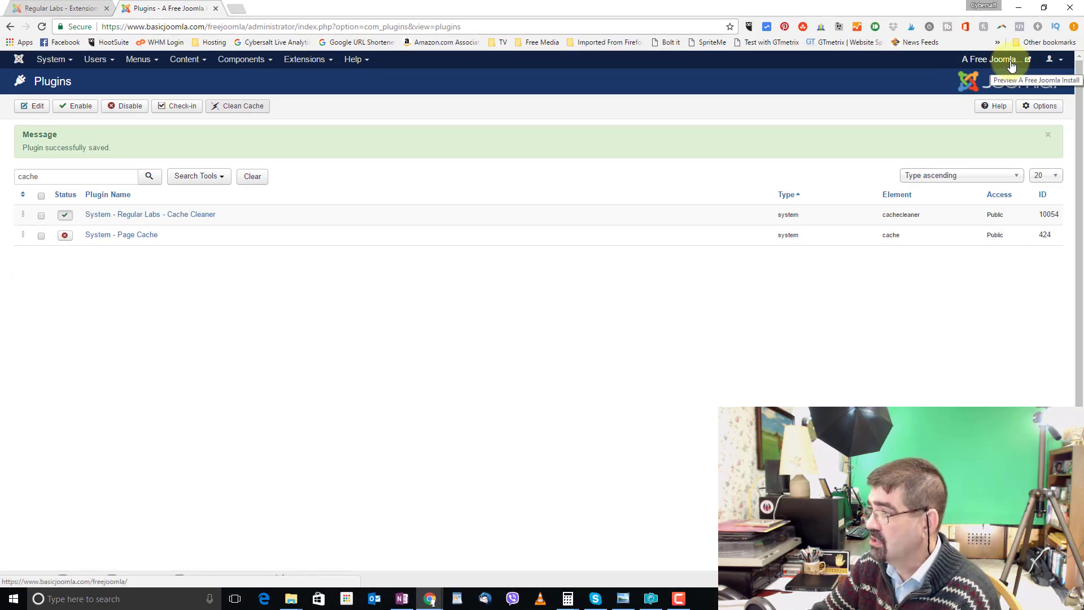
Step: Check the public front page in a new tab, then clean the cache again
{"action": "left_click", "coordinate": [1011, 66]}
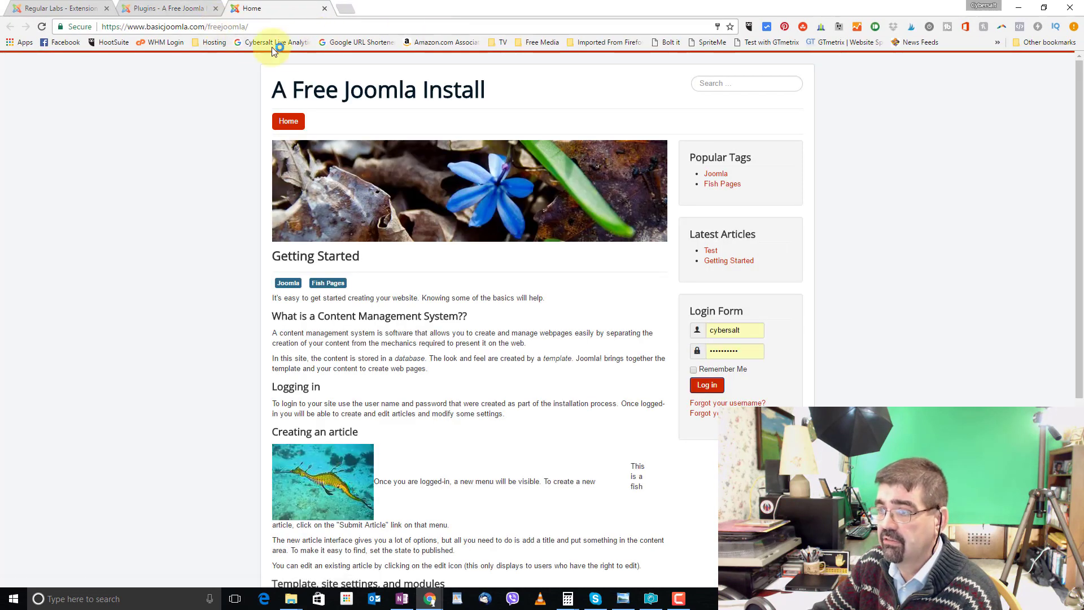
{"action": "left_click", "coordinate": [170, 8]}
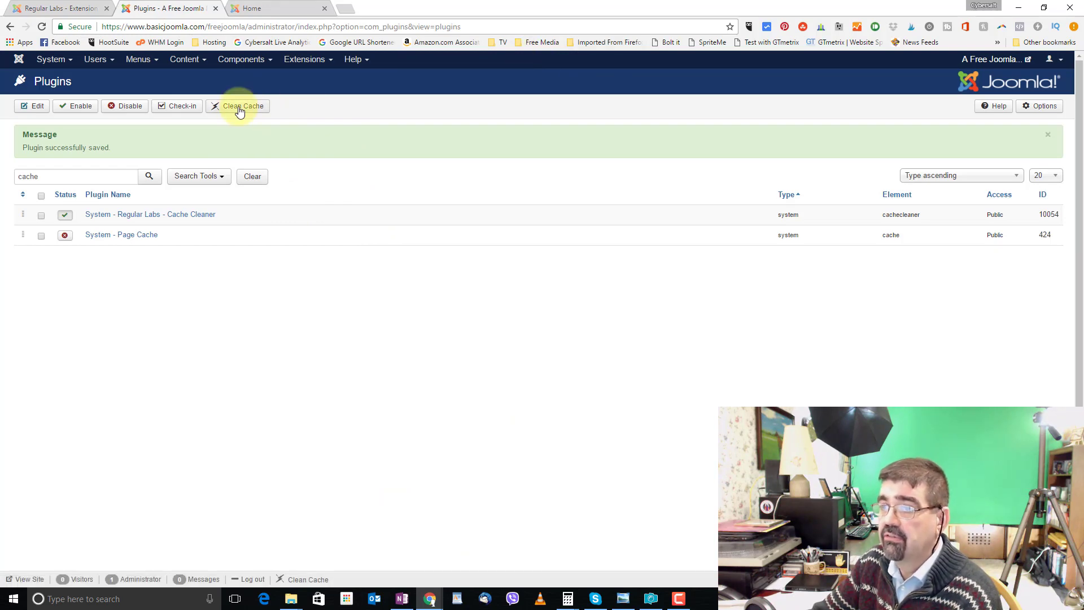
{"action": "left_click", "coordinate": [145, 126]}
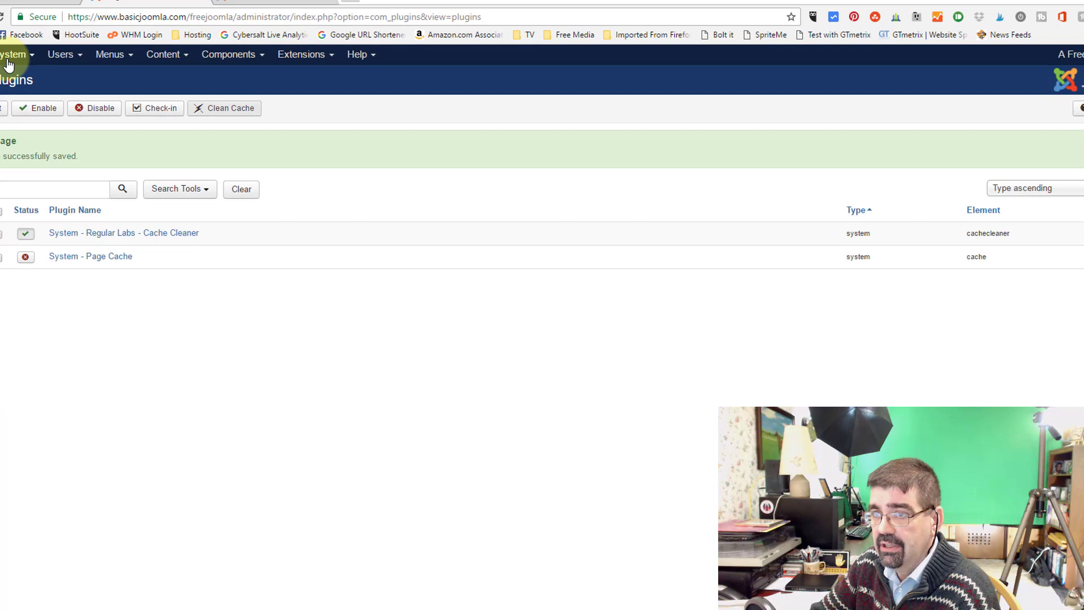
Step: Set Global Configuration's System Cache to ON - Conservative caching and save
{"action": "left_click", "coordinate": [8, 63]}
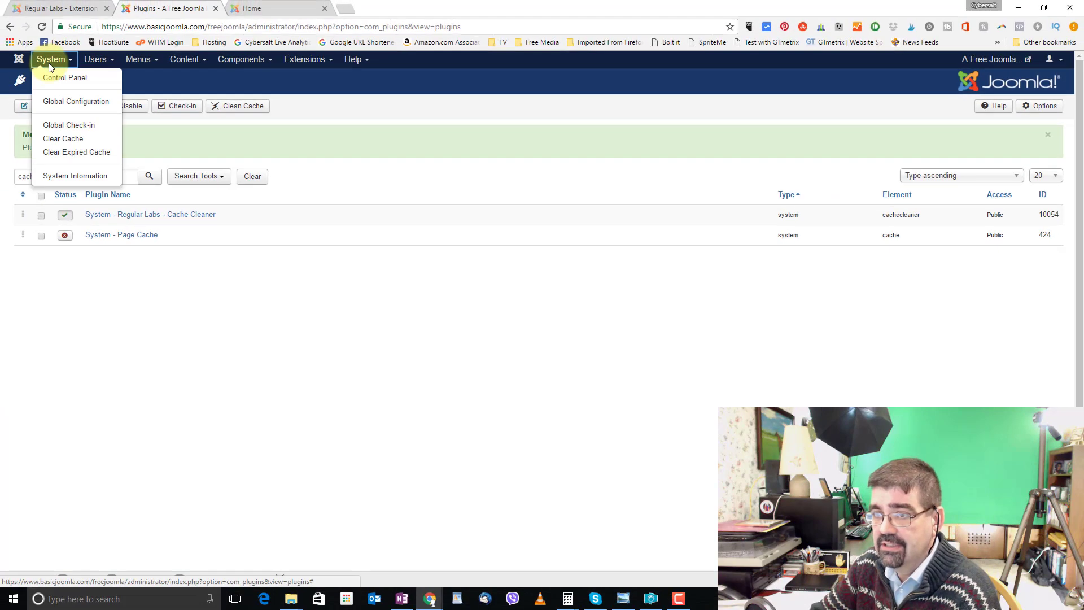
{"action": "left_click", "coordinate": [63, 101]}
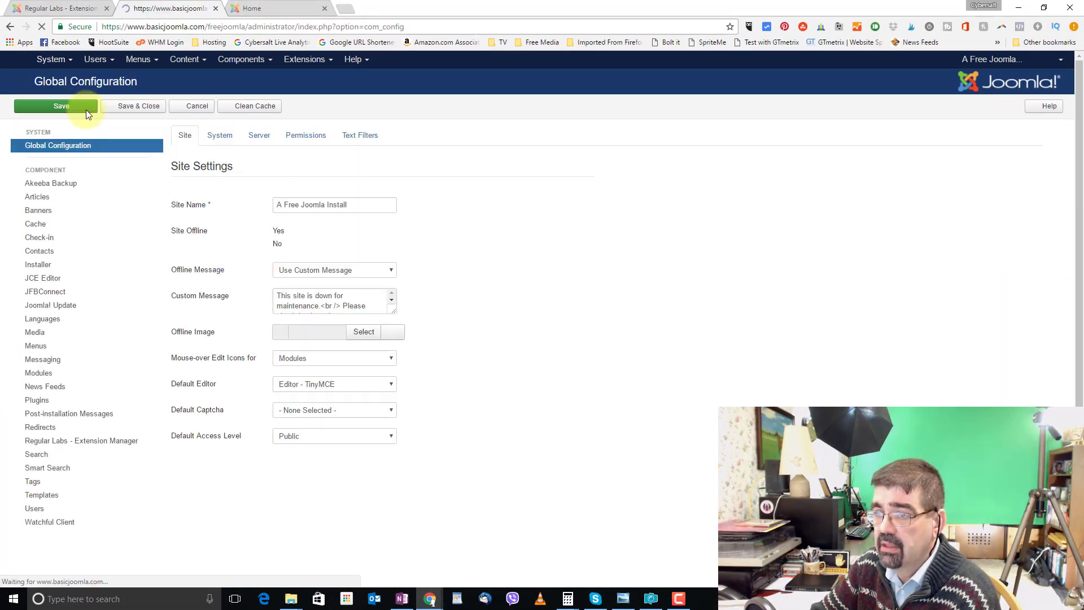
{"action": "left_click", "coordinate": [228, 141]}
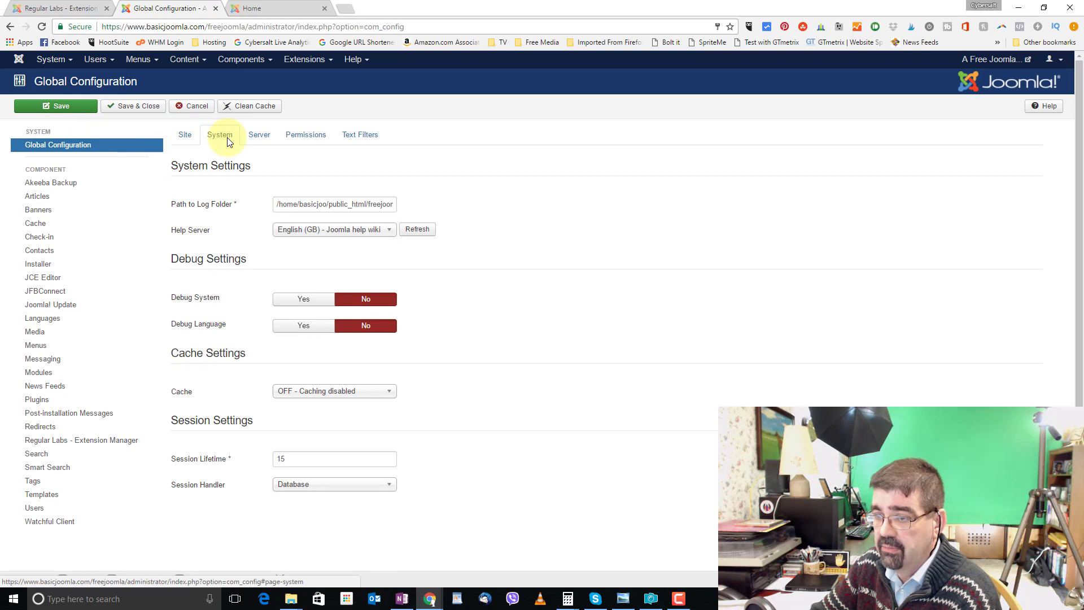
{"action": "left_click", "coordinate": [363, 391]}
{"action": "left_click", "coordinate": [368, 421]}
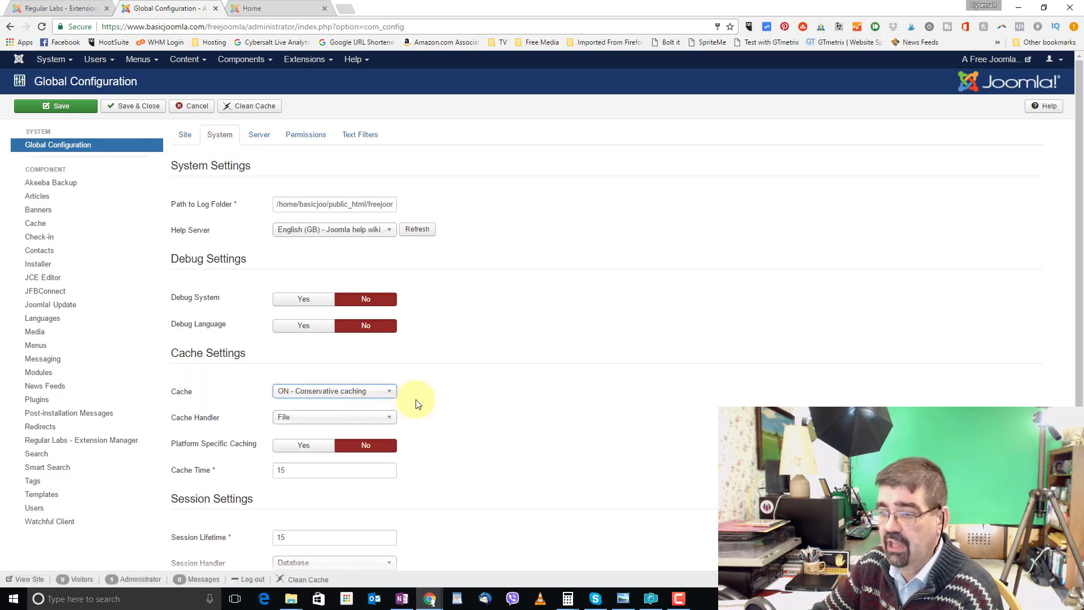
{"action": "left_click", "coordinate": [134, 111]}
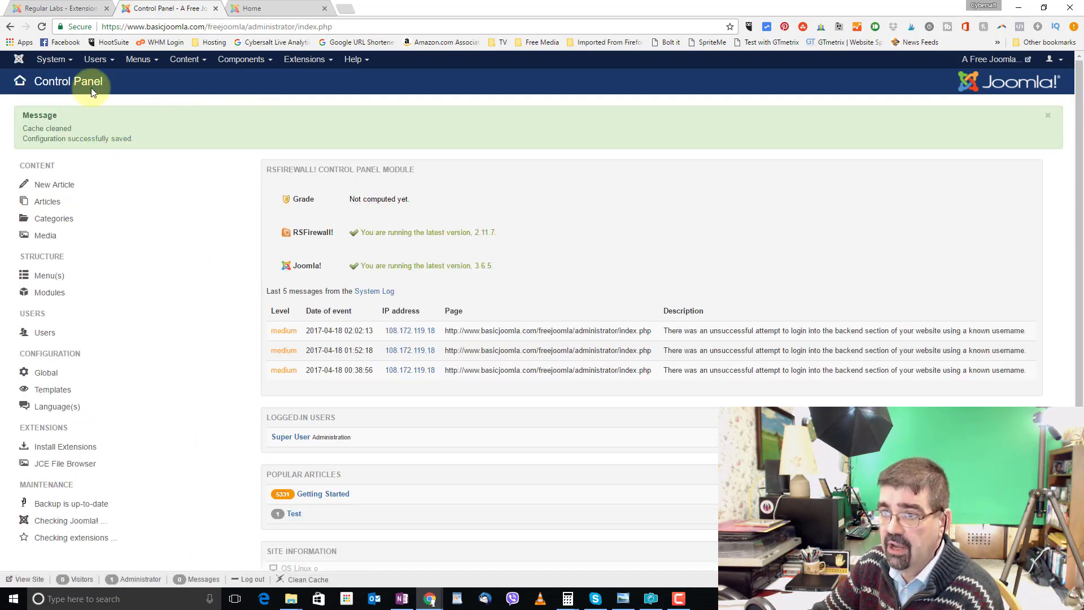
Step: Go to Content > Articles, view System > Clear Cache, then go back
{"action": "left_click", "coordinate": [184, 60]}
{"action": "left_click", "coordinate": [184, 76]}
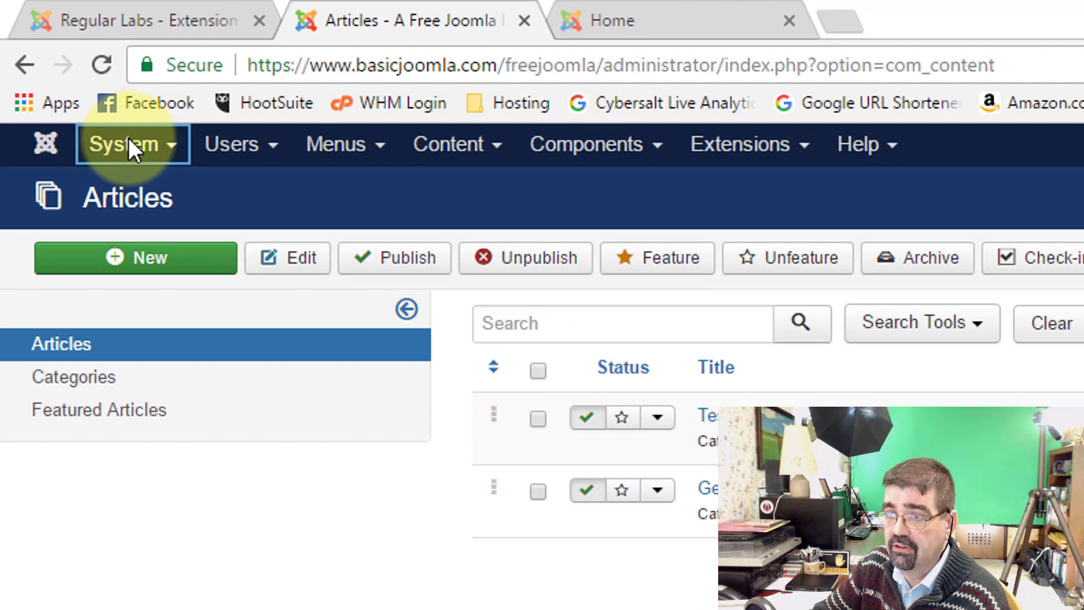
{"action": "left_click", "coordinate": [52, 60]}
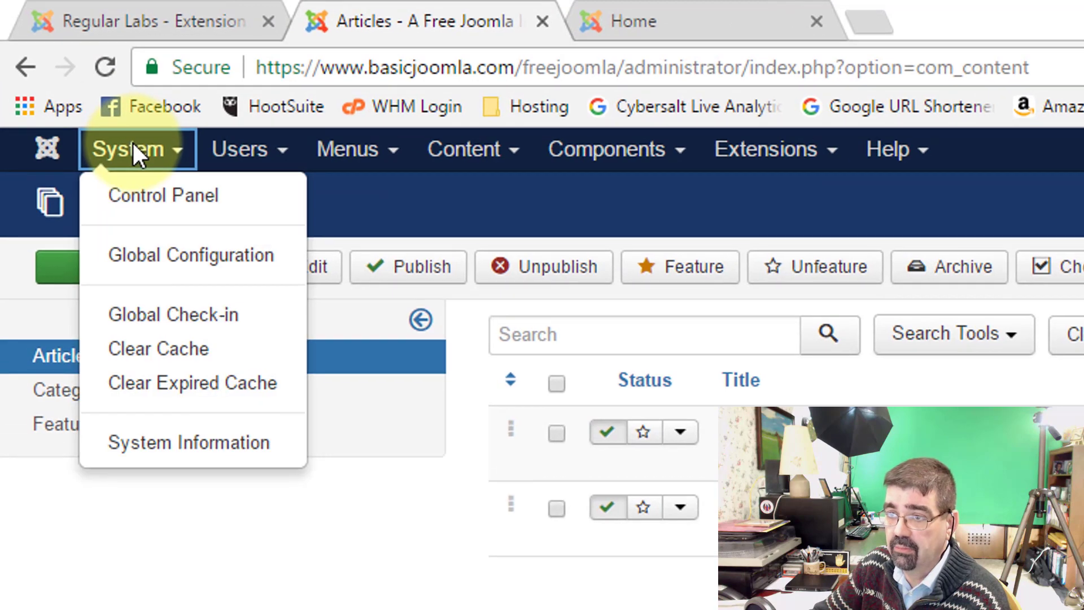
{"action": "left_click", "coordinate": [171, 347]}
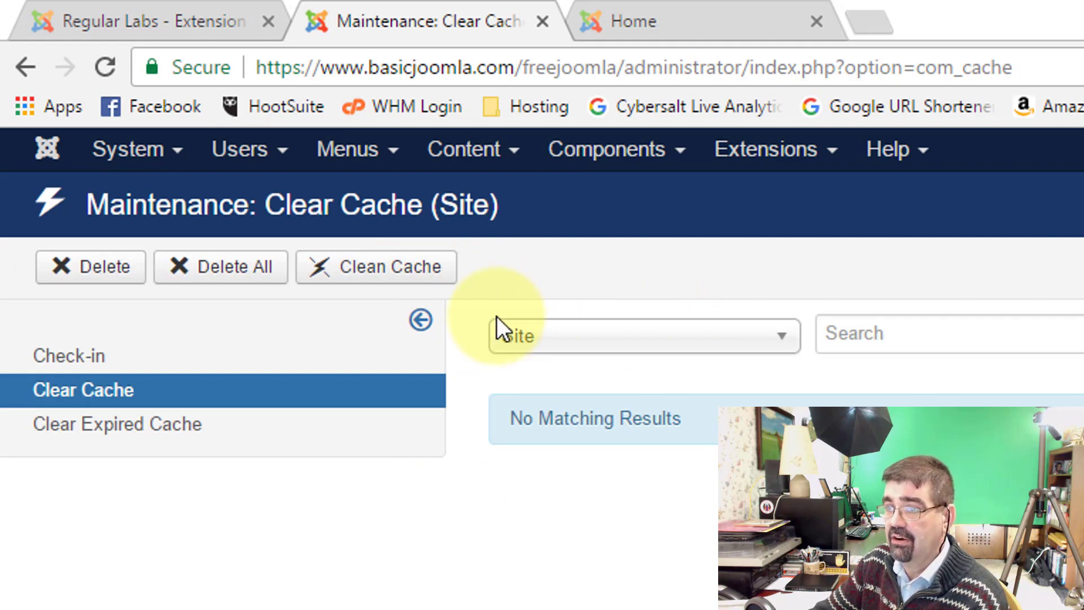
{"action": "left_click", "coordinate": [27, 68]}
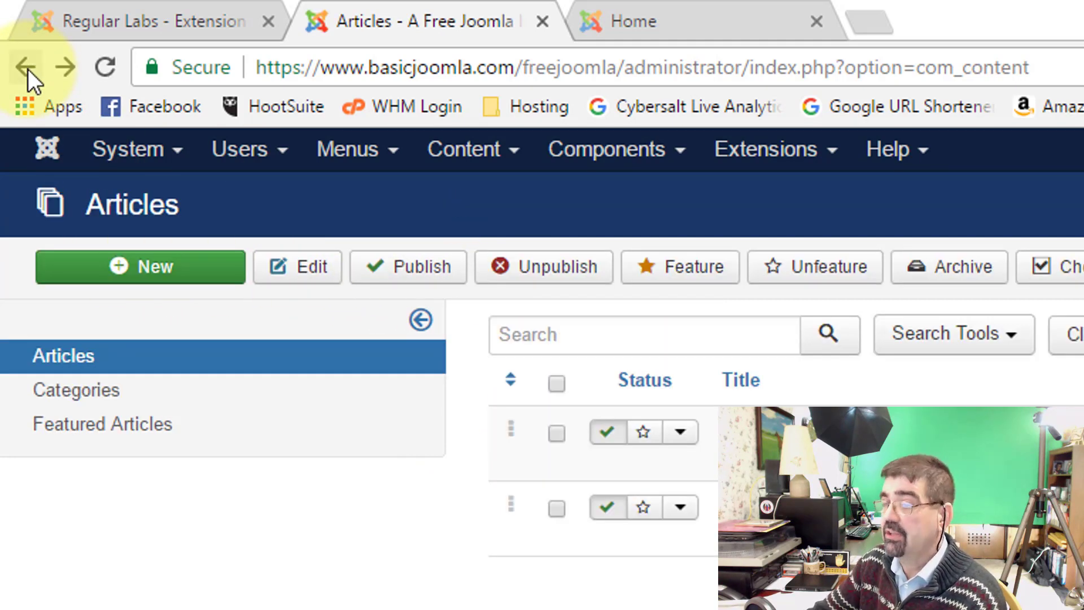
Step: Reload the public Home page, then return to the admin Articles tab
{"action": "left_click", "coordinate": [644, 23]}
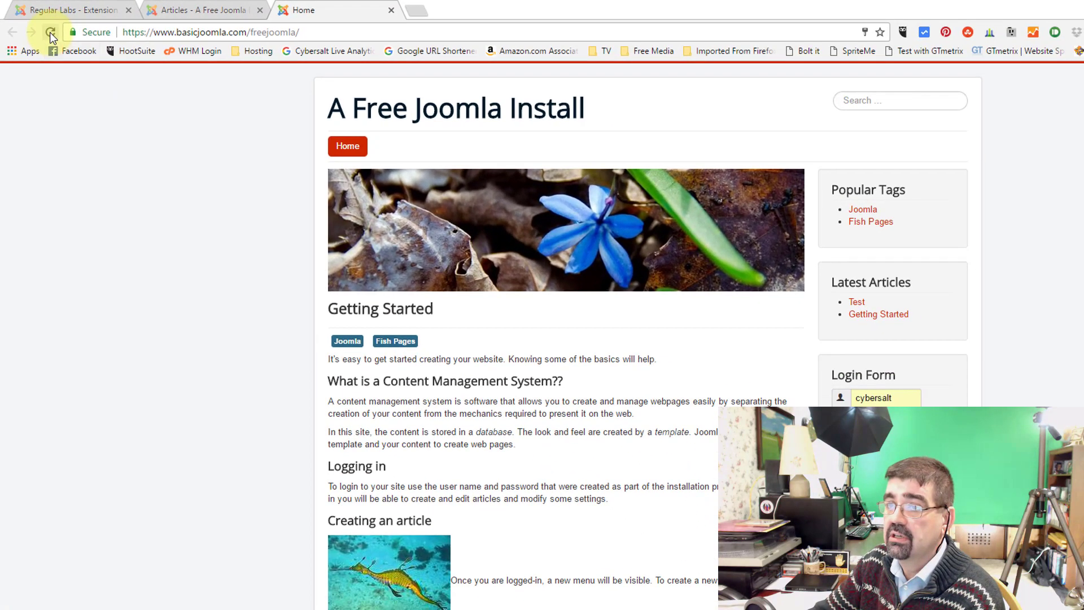
{"action": "left_click", "coordinate": [60, 39]}
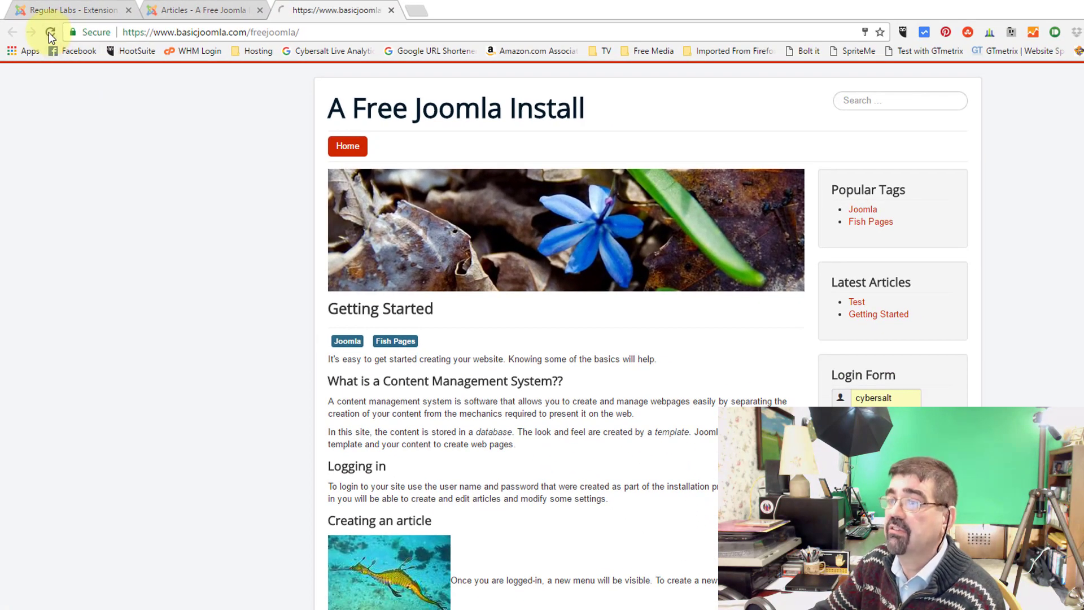
{"action": "left_click", "coordinate": [205, 13]}
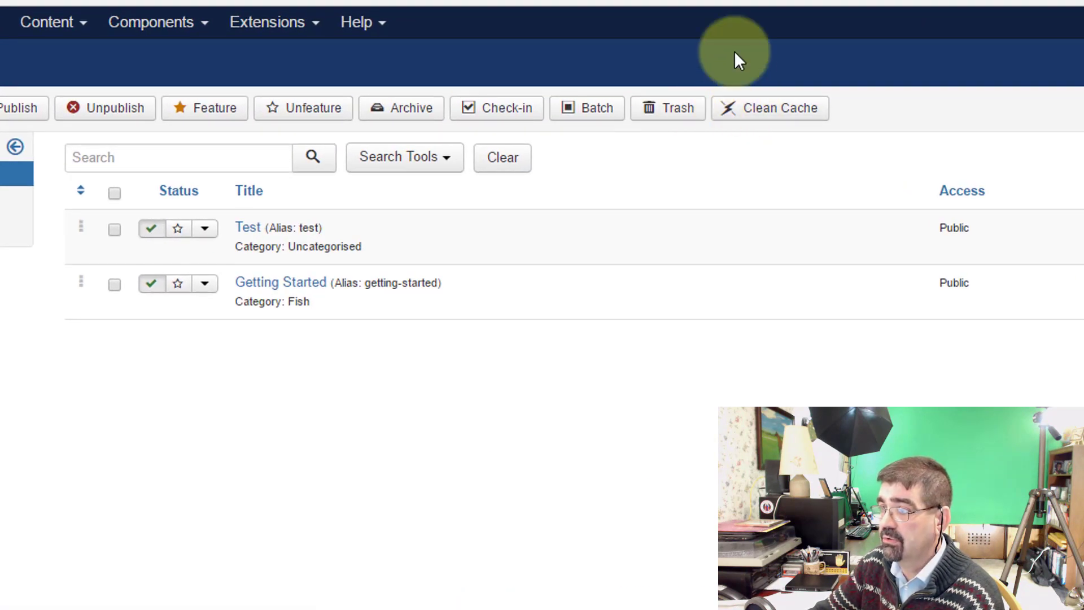
Step: Clean the site cache, then remove the extra '?' from the Getting Started heading and save the article
{"action": "left_click", "coordinate": [763, 116]}
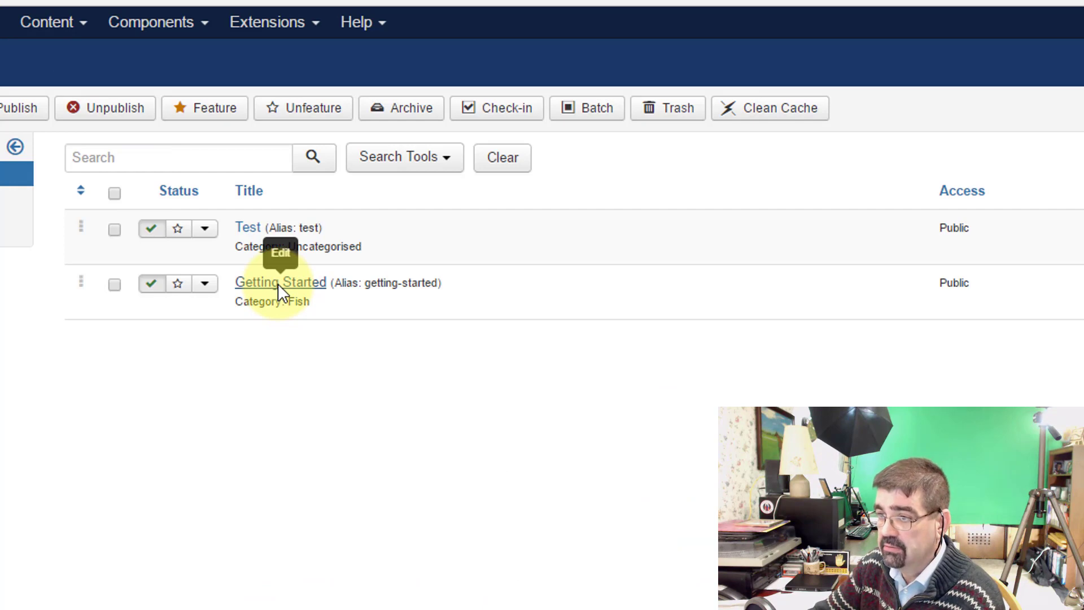
{"action": "left_click", "coordinate": [278, 284]}
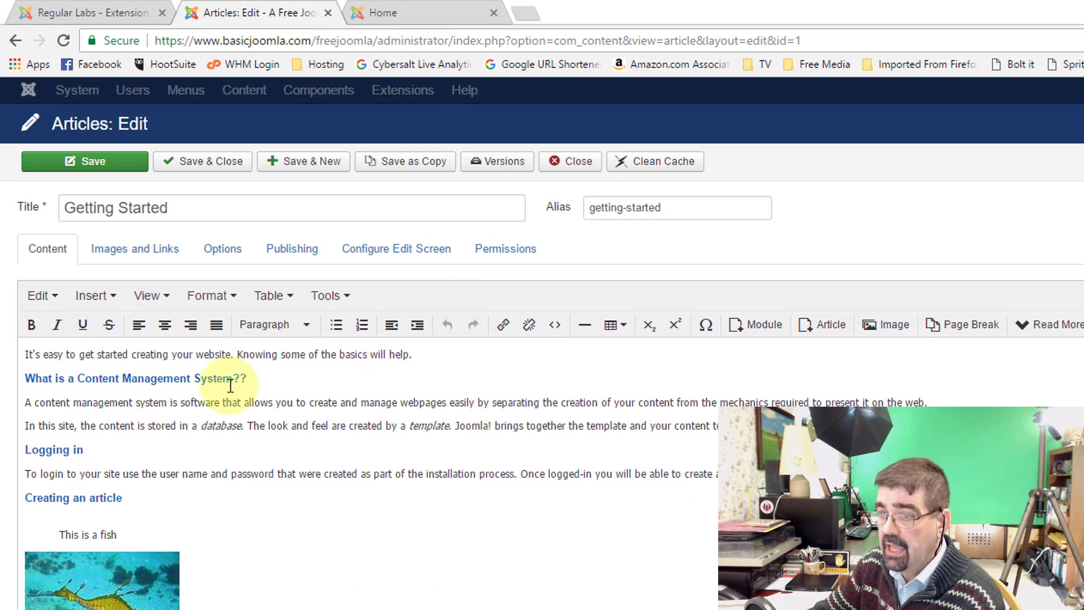
{"action": "left_click", "coordinate": [242, 378]}
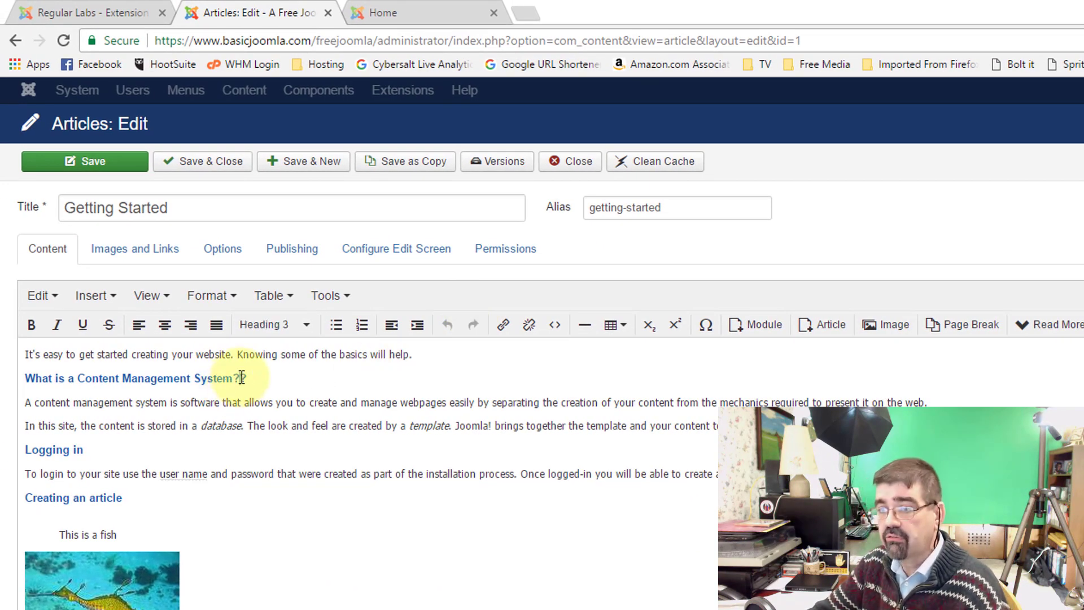
{"action": "key", "text": "BackSpace"}
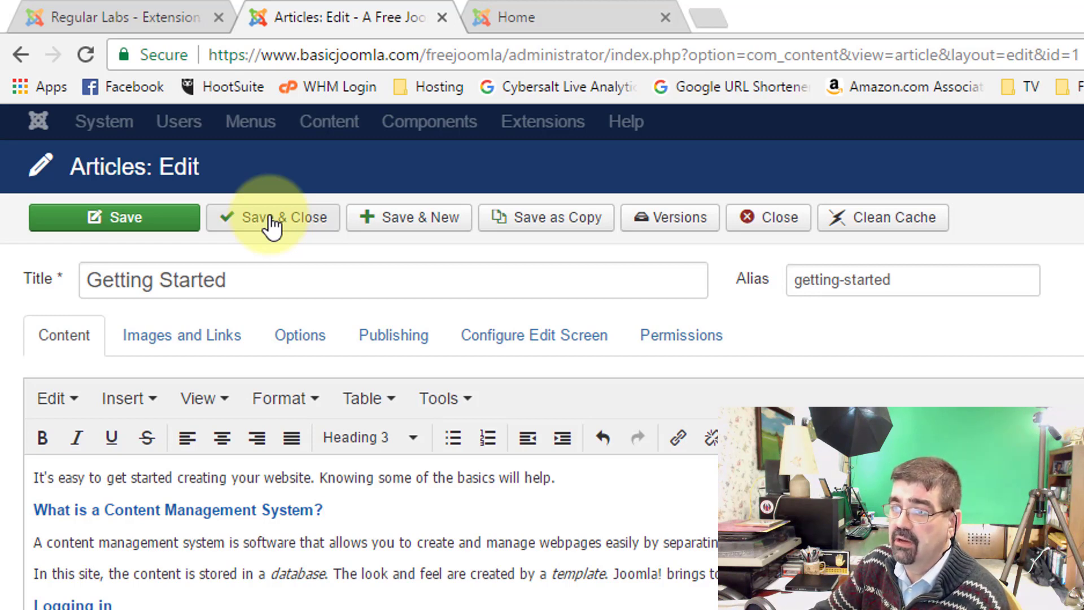
{"action": "left_click", "coordinate": [273, 226]}
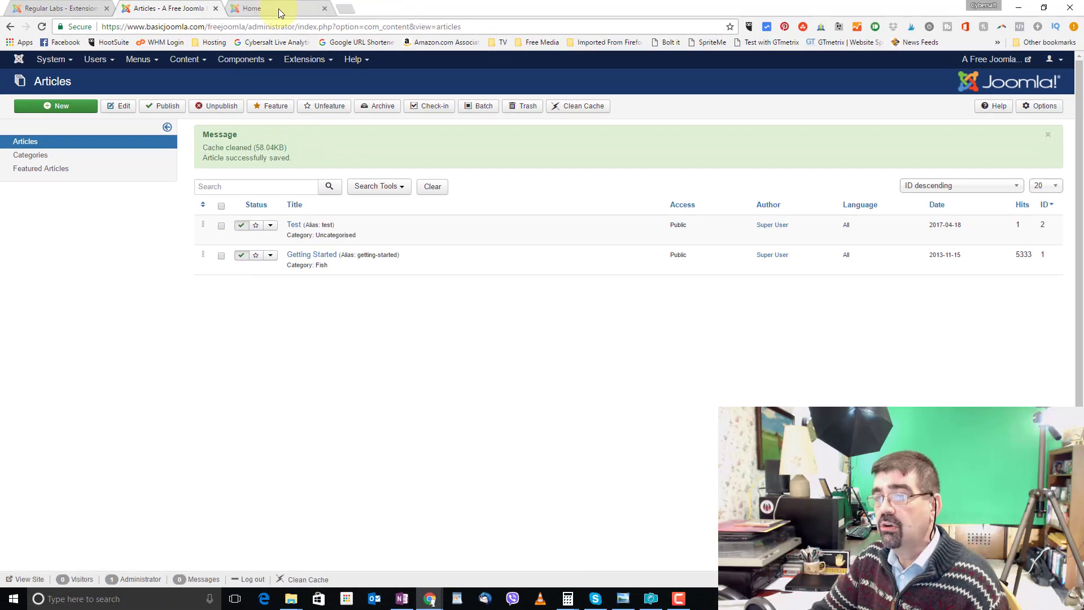
Step: Compare the public Home page with the admin list twice, finishing on the Articles tab
{"action": "left_click", "coordinate": [563, 25]}
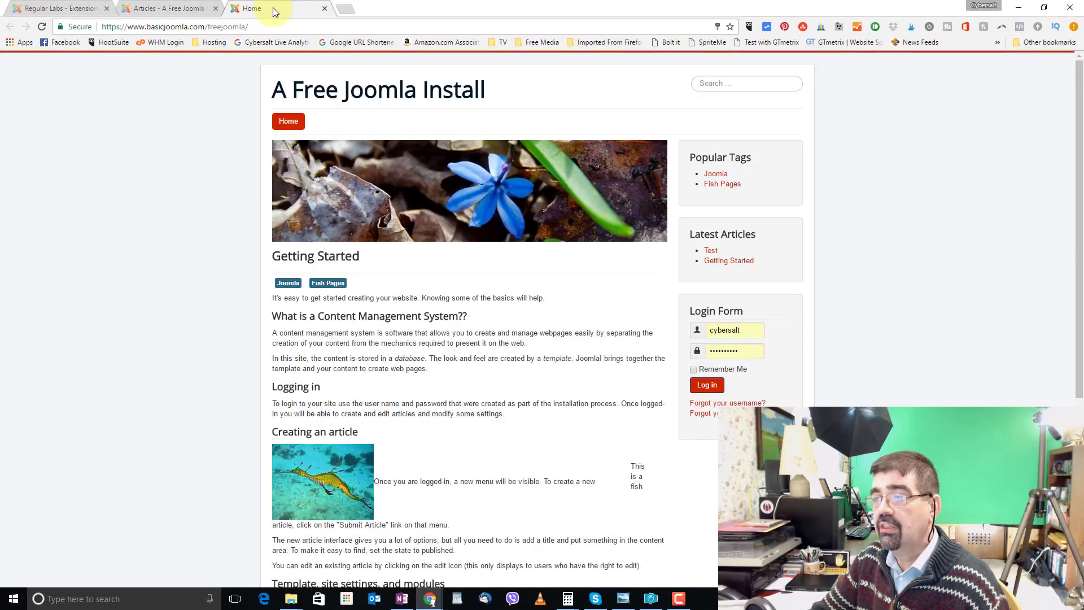
{"action": "left_click", "coordinate": [168, 14]}
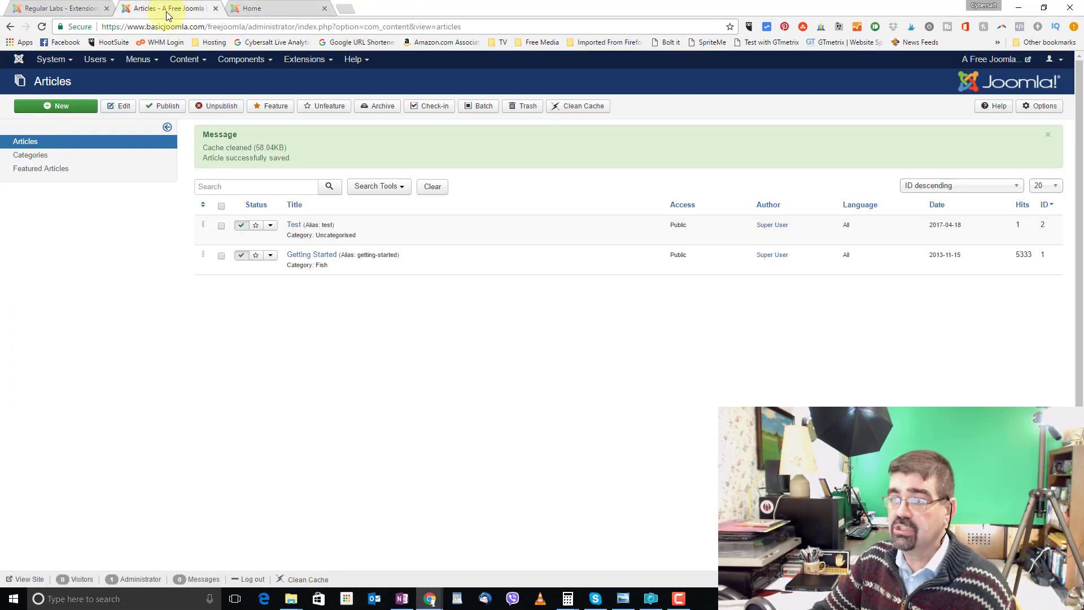
{"action": "left_click", "coordinate": [275, 11]}
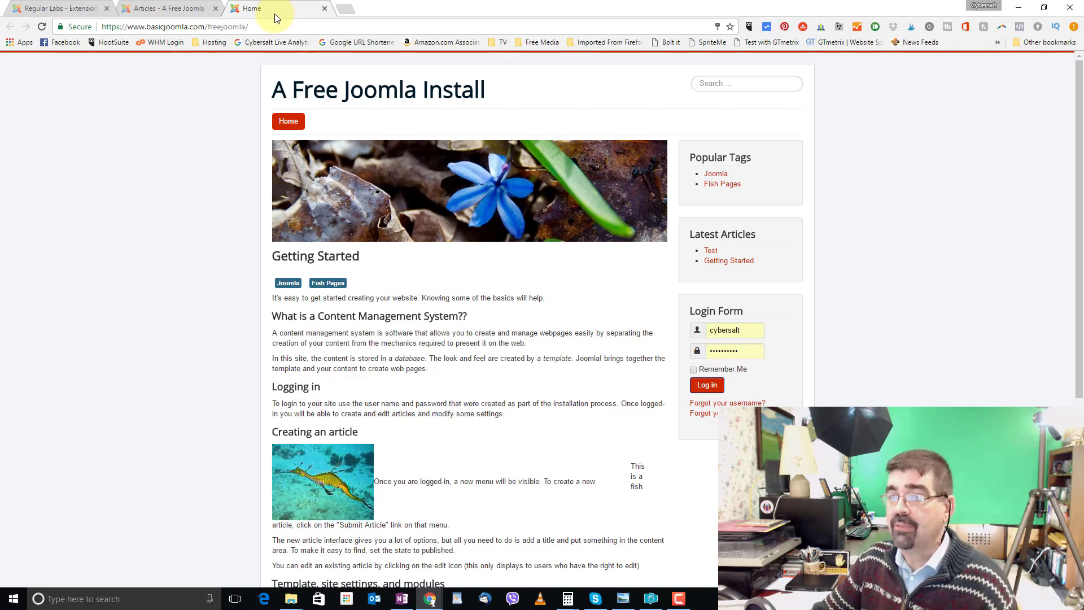
{"action": "left_click", "coordinate": [178, 10]}
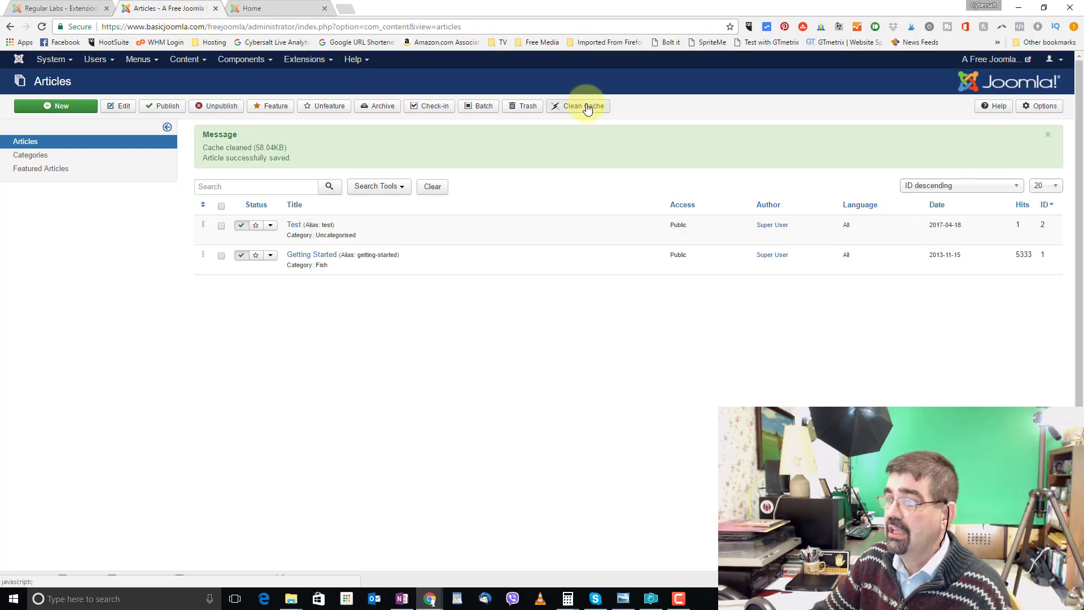